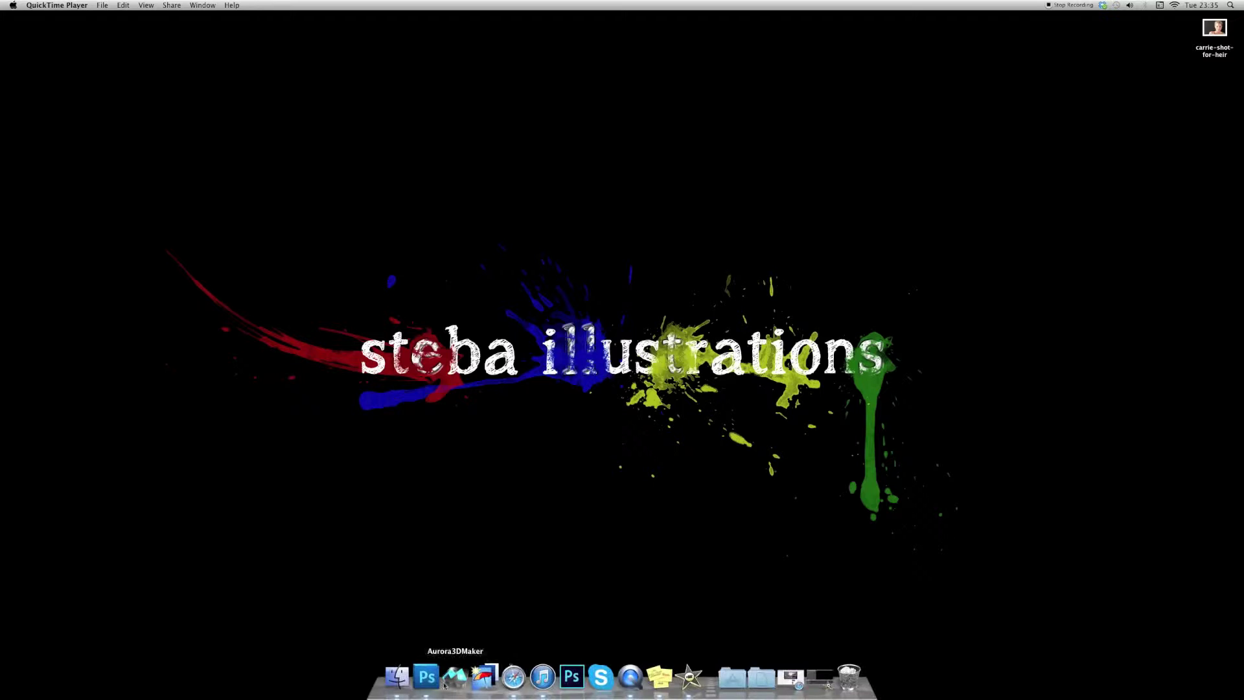
Step: Open the portrait JPEG from the Desktop and add an empty Layer 1 above the Background
left_click(78, 5)
left_click(88, 28)
left_click(350, 67)
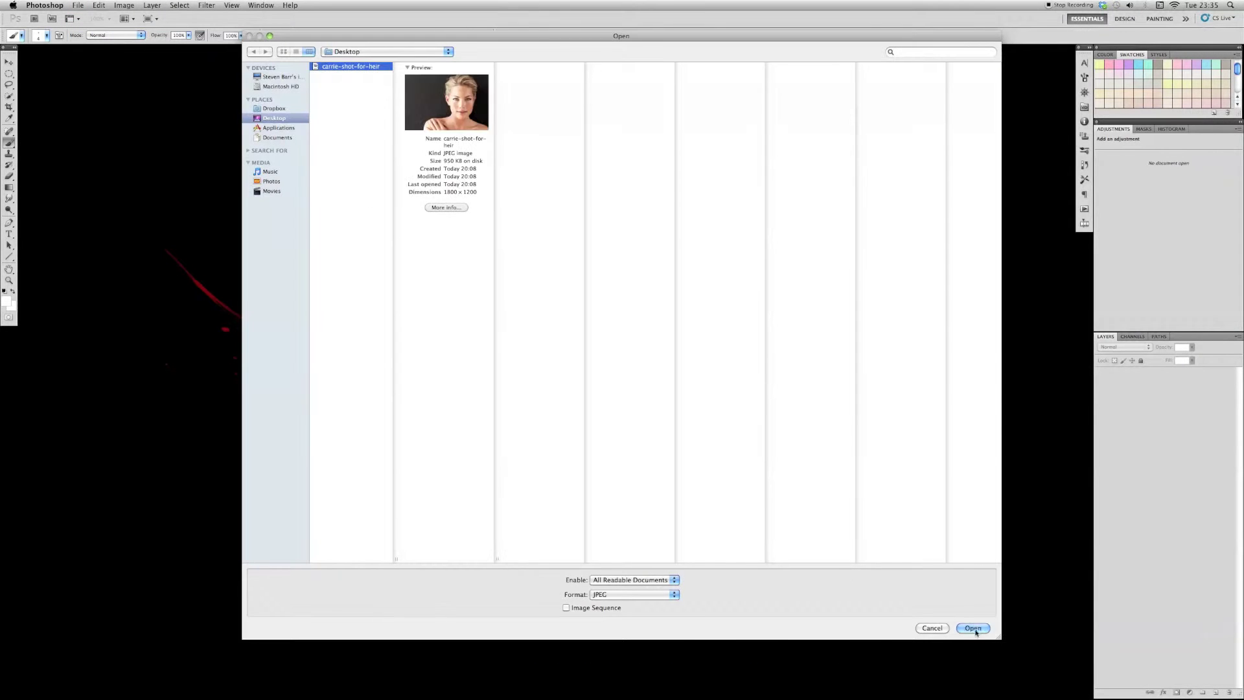
left_click(973, 628)
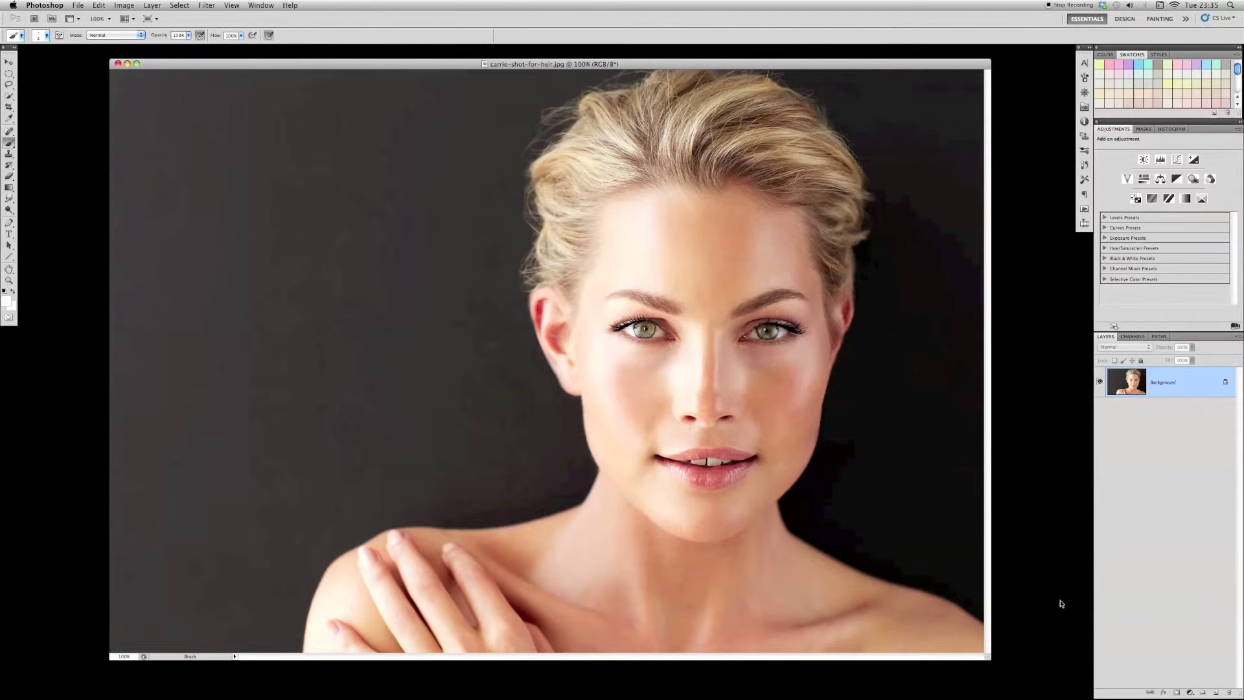
left_click(1216, 693)
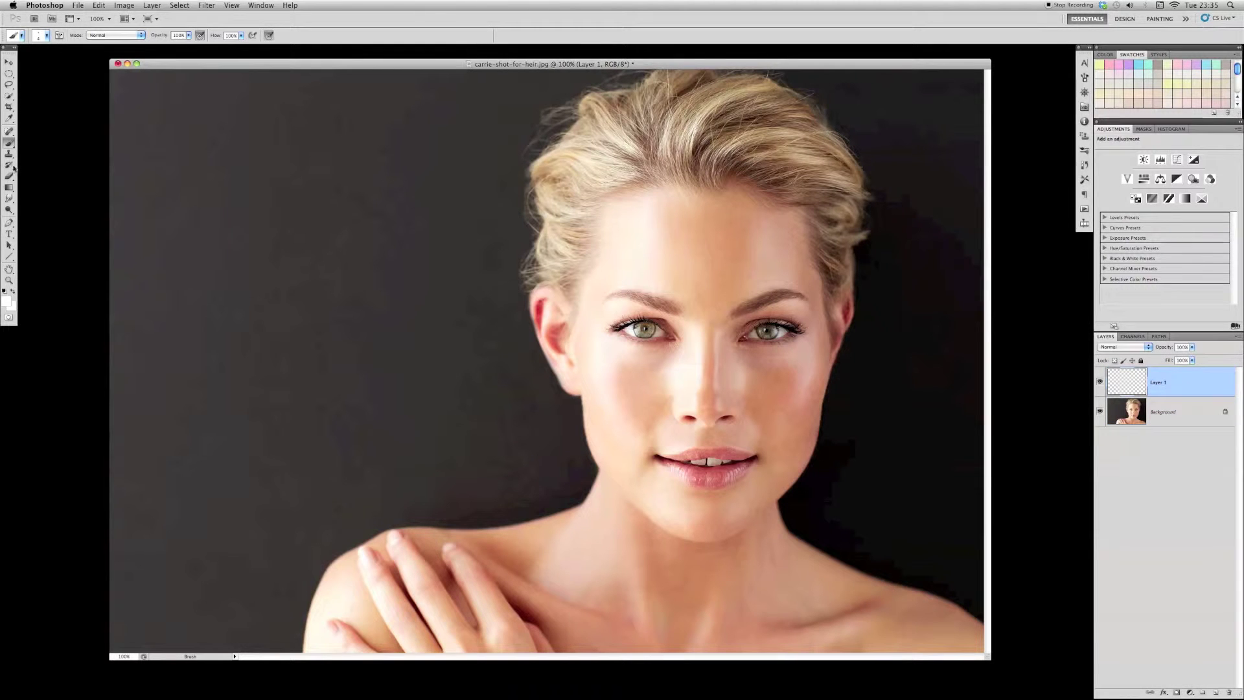
scroll(614, 420, "up", 3)
Step: Set the foreground colour to yellow-orange, then bright green, for painting iris rings
scroll(616, 411, "up", 2)
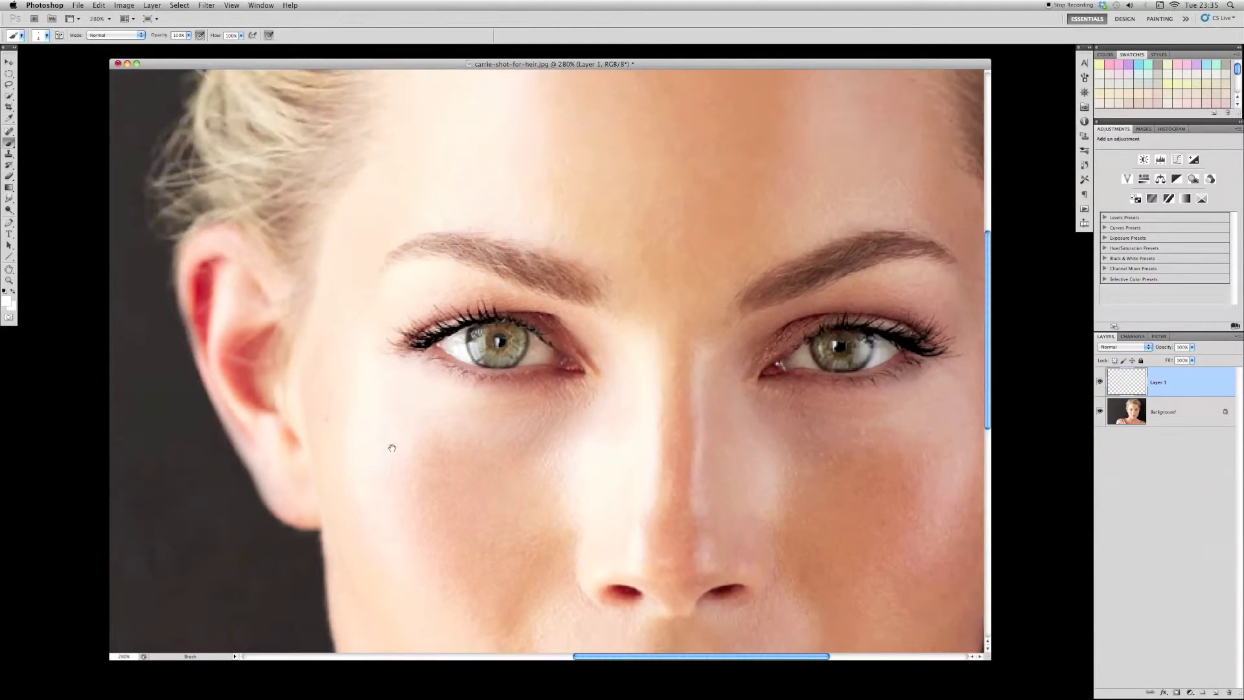
scroll(389, 444, "up", 2)
left_click(7, 300)
left_click(130, 393)
left_click(242, 385)
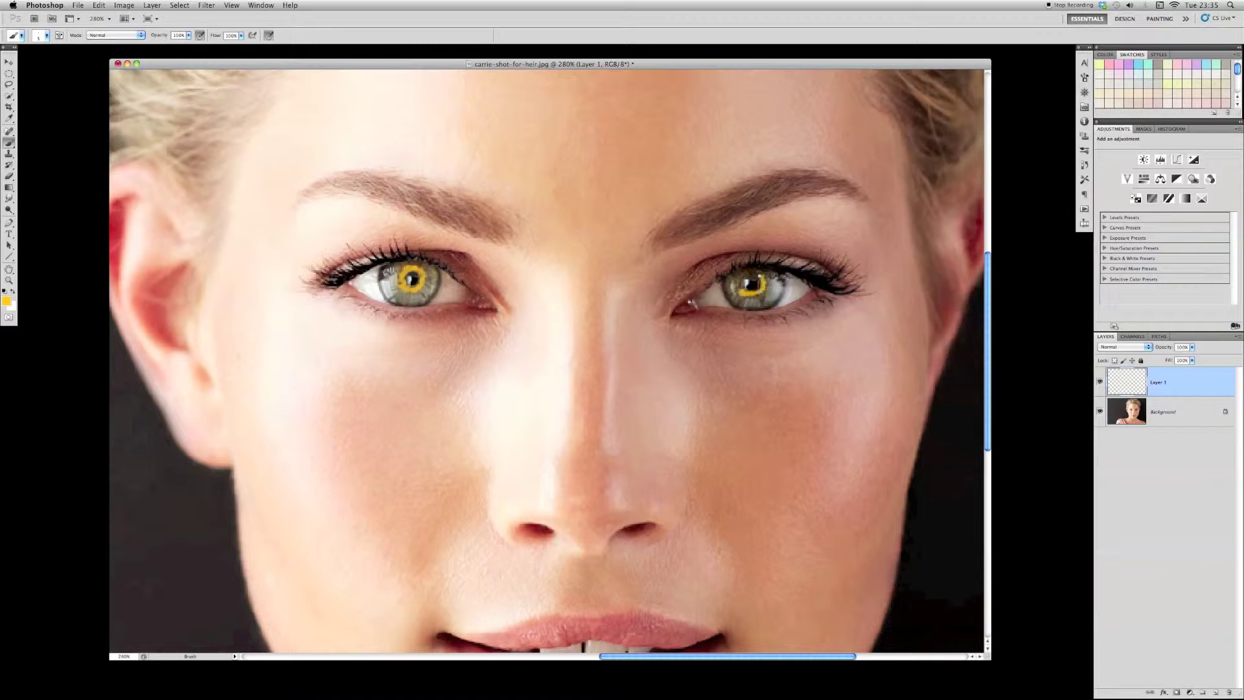
left_click(7, 302)
left_click(111, 391)
left_click(242, 385)
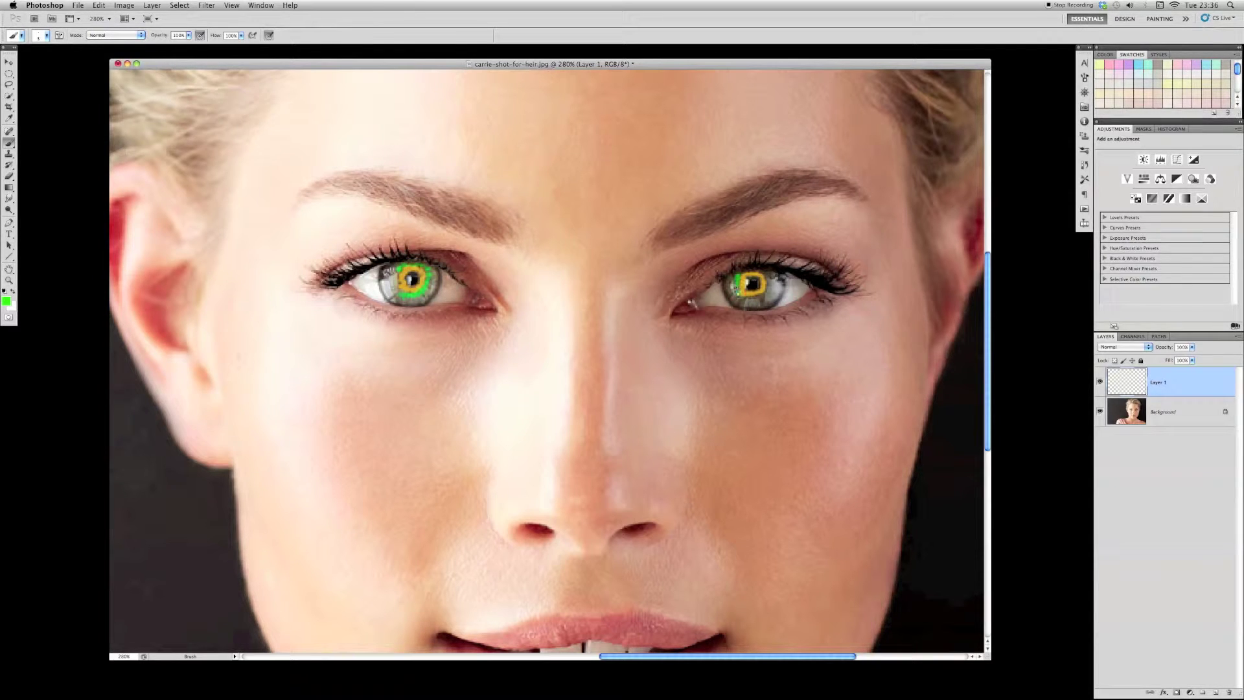
Step: Switch to blue and paint blue along the edges of the left and right irises
left_click(6, 301)
left_click(147, 430)
left_click(139, 393)
left_click(241, 385)
left_click_drag(414, 302, 396, 297)
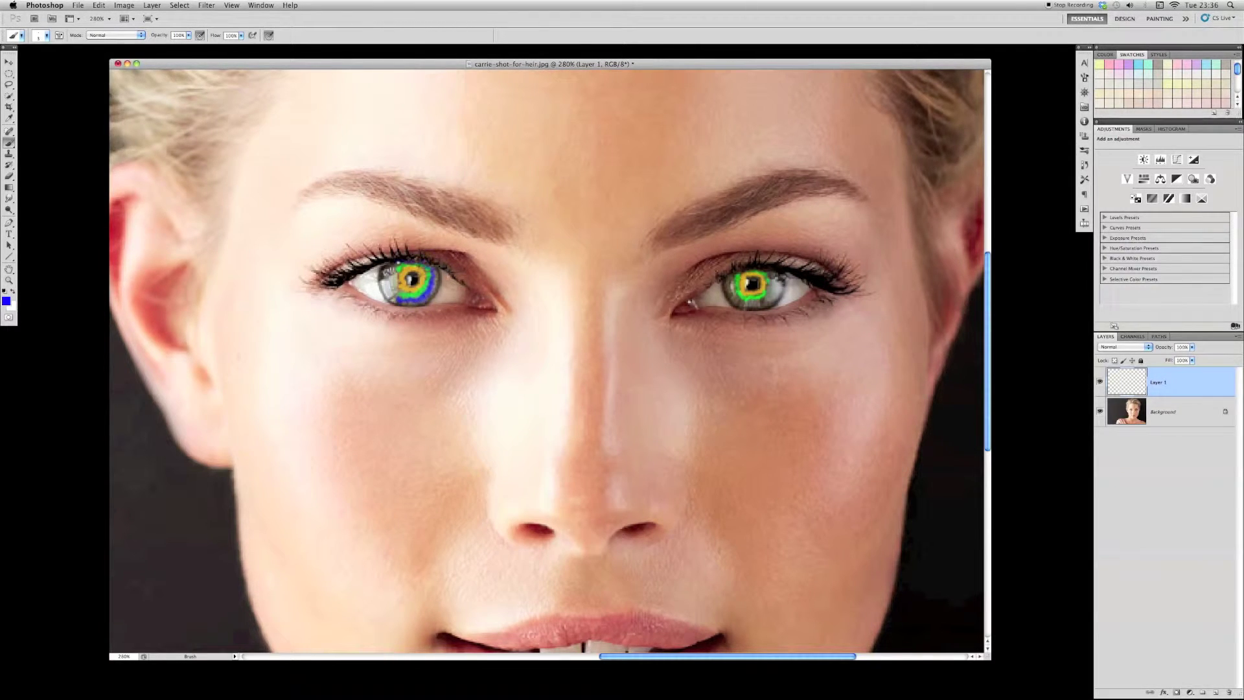
left_click_drag(729, 285, 734, 279)
Step: Gaussian-blur the iris strokes by 2.7 pixels and set Layer 1 to Overlay
left_click(206, 5)
left_click(346, 153)
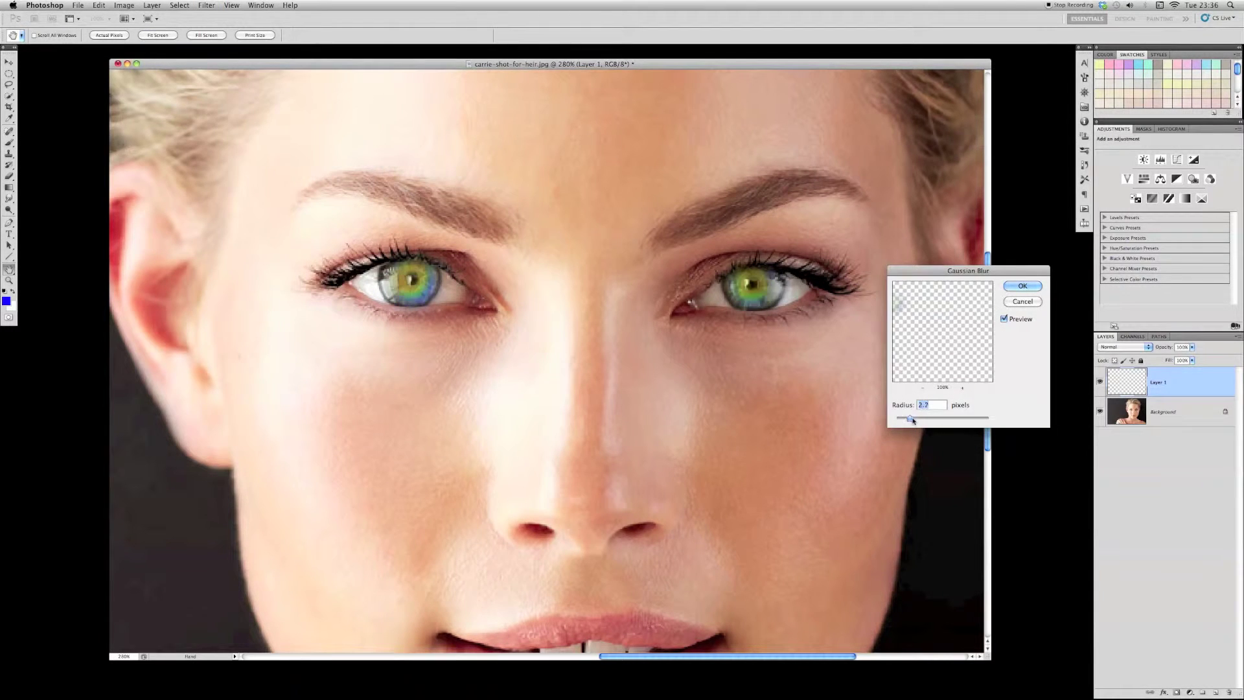
left_click(1022, 285)
left_click(1125, 347)
left_click(1117, 444)
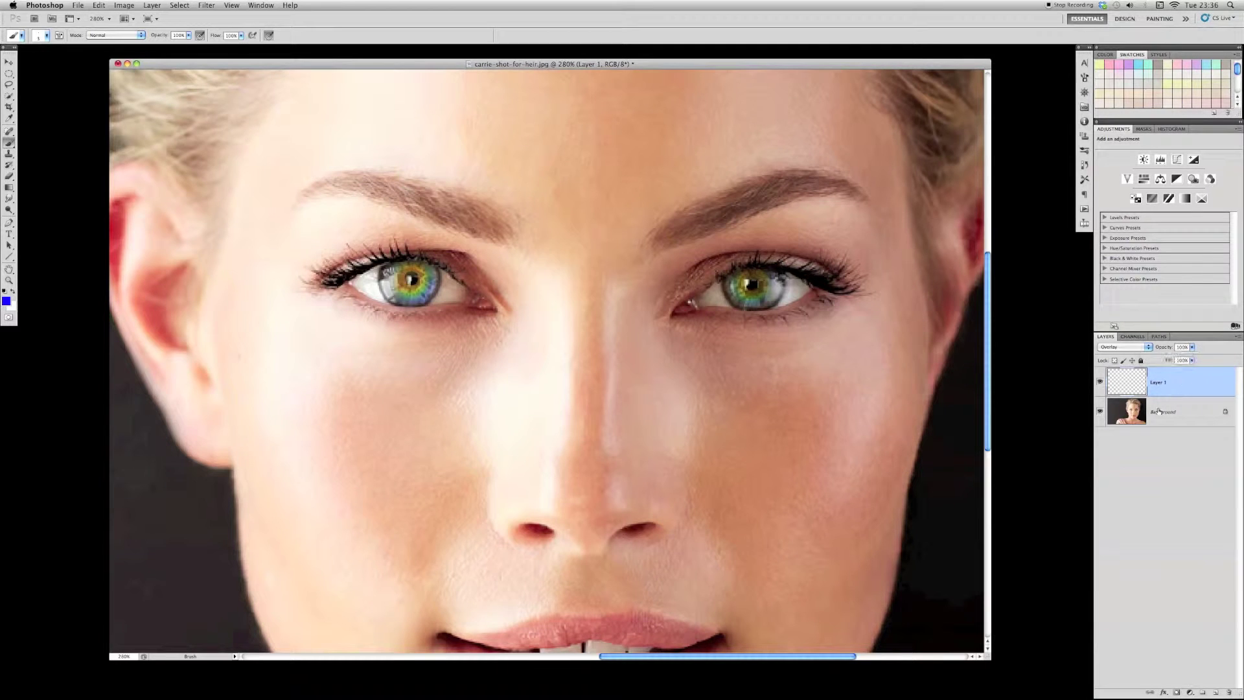
Step: Add a brightening Curves layer with an inverted mask and paint it onto the right iris
left_click(1177, 159)
left_click_drag(1171, 237, 1172, 230)
key("super+i")
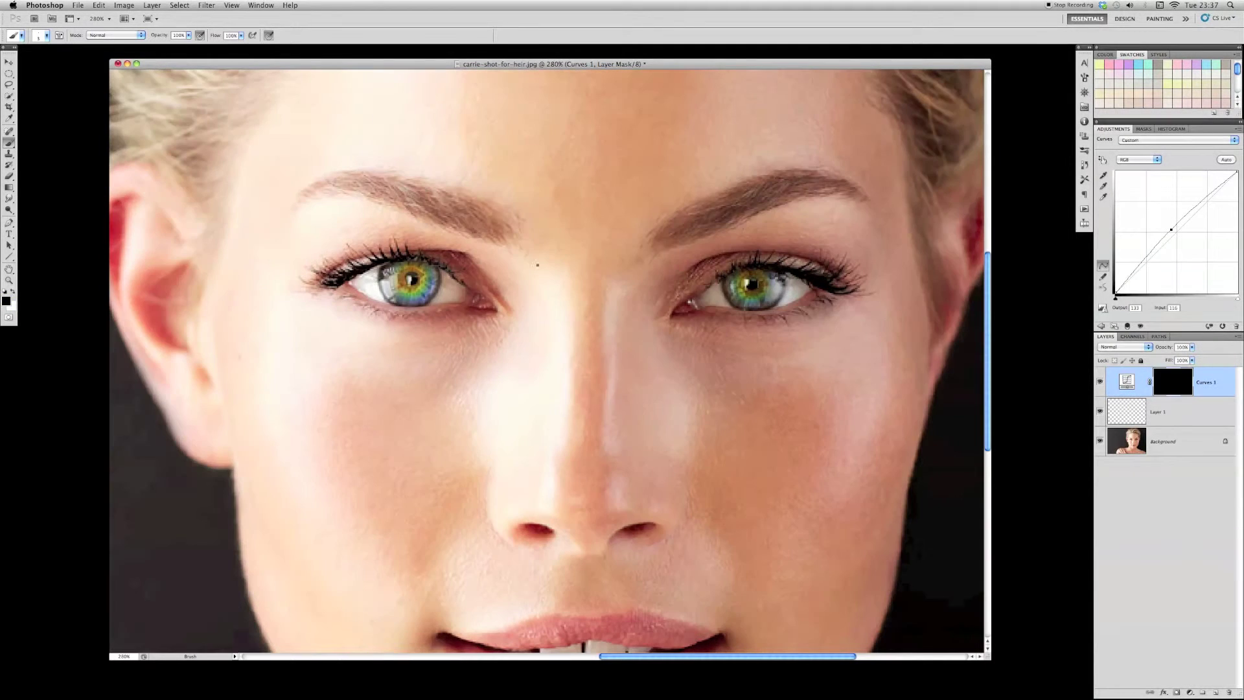
key("bracketright")
key("bracketright")
key("bracketright")
key("x")
left_click(754, 285)
Step: Add a darkening Curves 2 layer with an inverted mask and paint dark rings around both irises
left_click(1210, 694)
left_click(1195, 555)
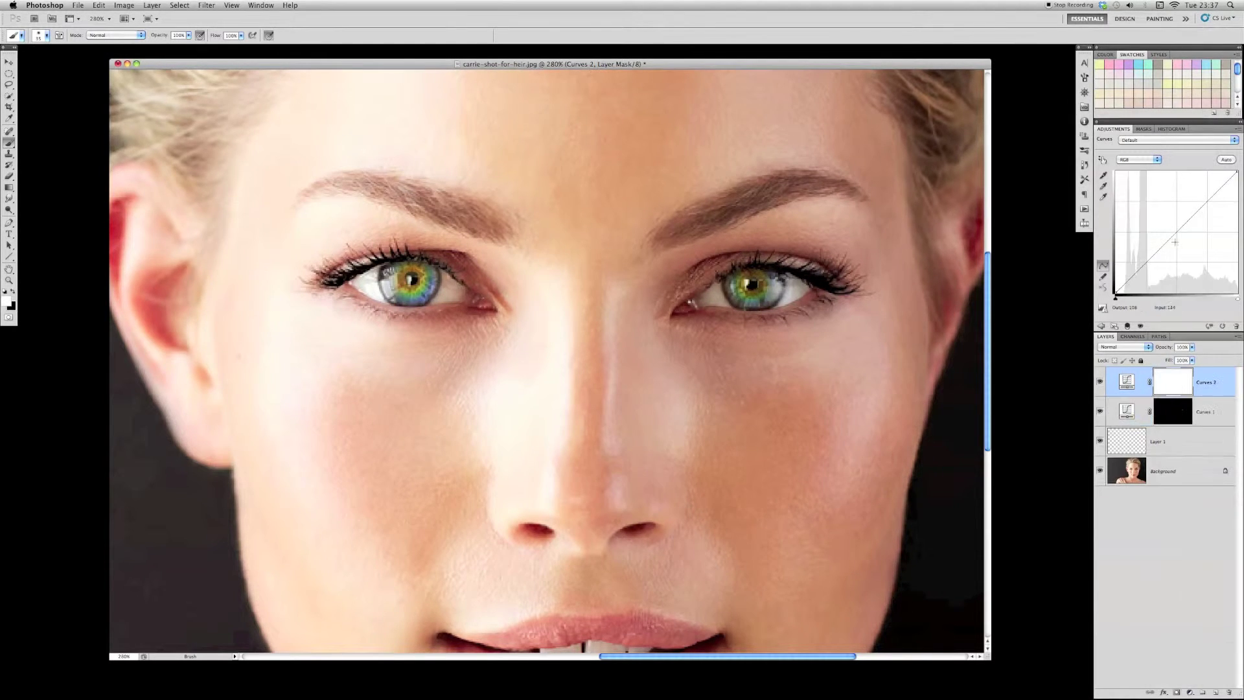
left_click_drag(1186, 222, 1187, 238)
key("ctrl+i")
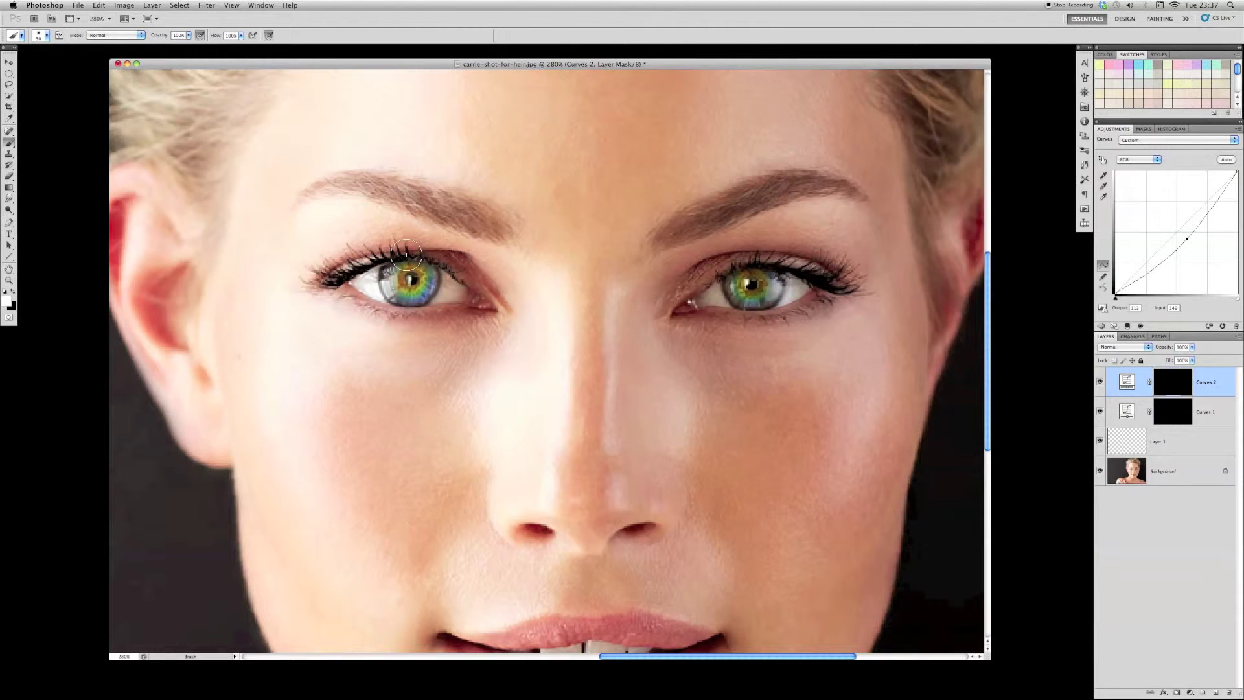
left_click_drag(384, 268, 437, 277)
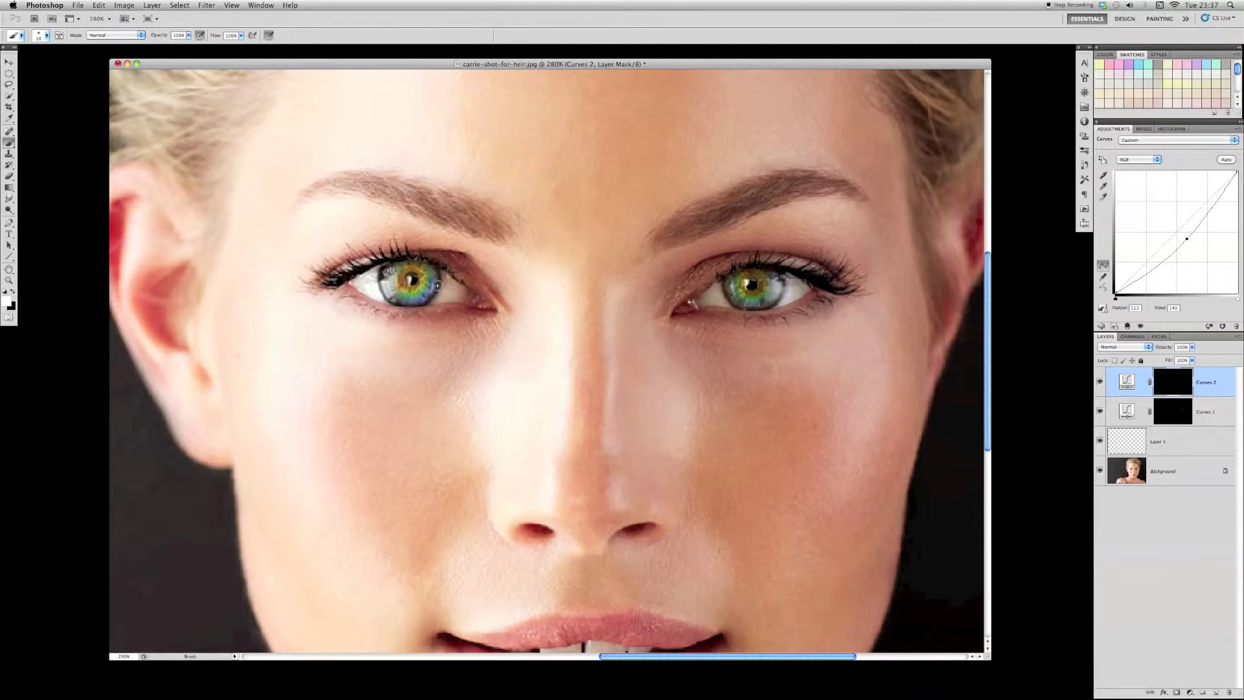
left_click_drag(726, 277, 721, 280)
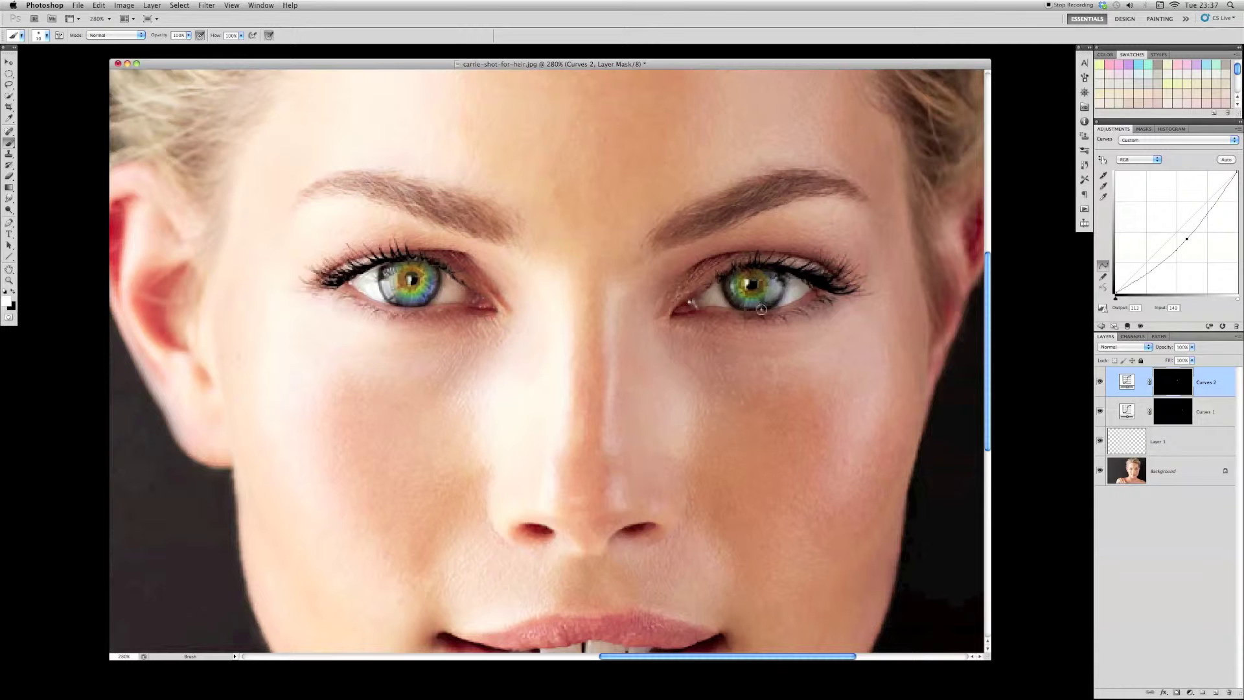
left_click_drag(436, 280, 375, 286)
key("x")
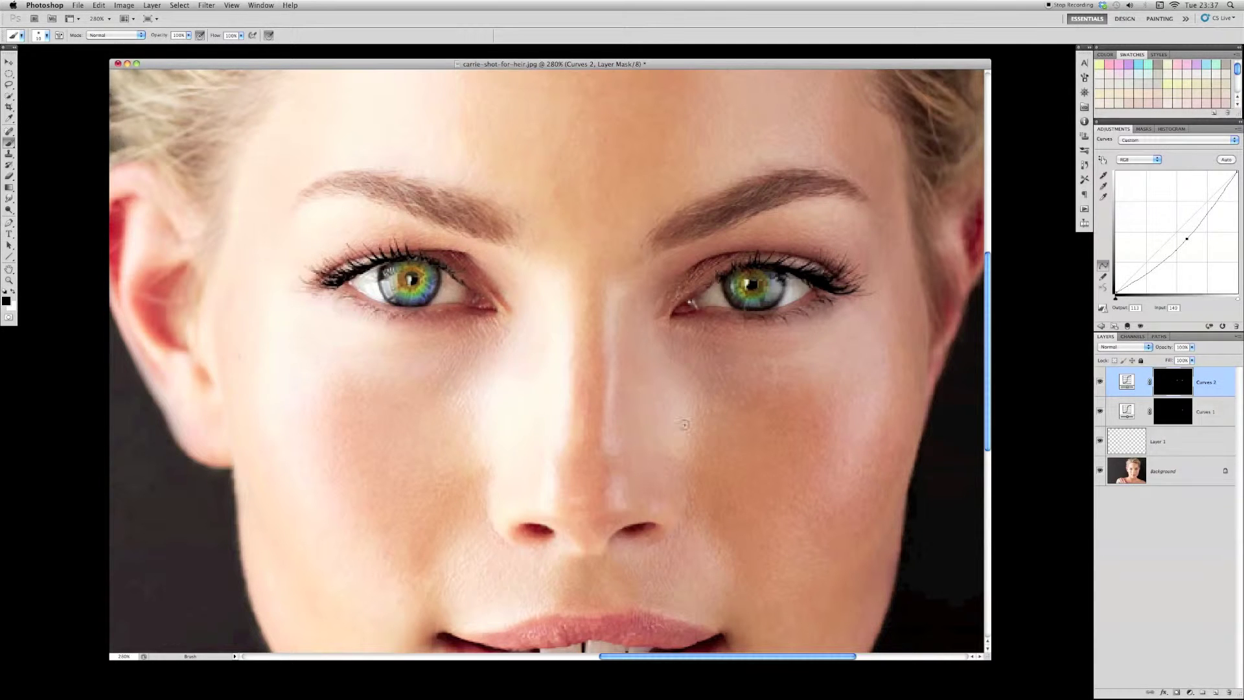
Step: Group Layer 1 and both Curves layers into Group 1 and lower its opacity
left_click(1206, 446, "shift")
key("ctrl+g")
left_click_drag(1191, 347, 1183, 360)
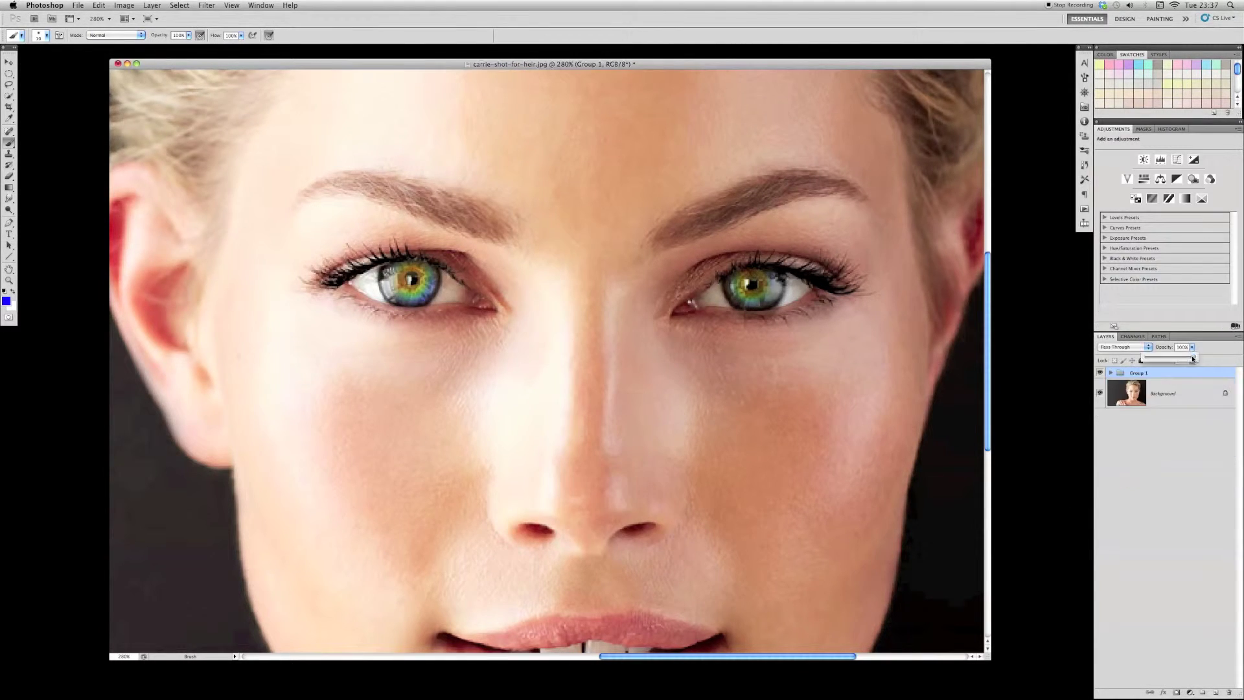
key("f")
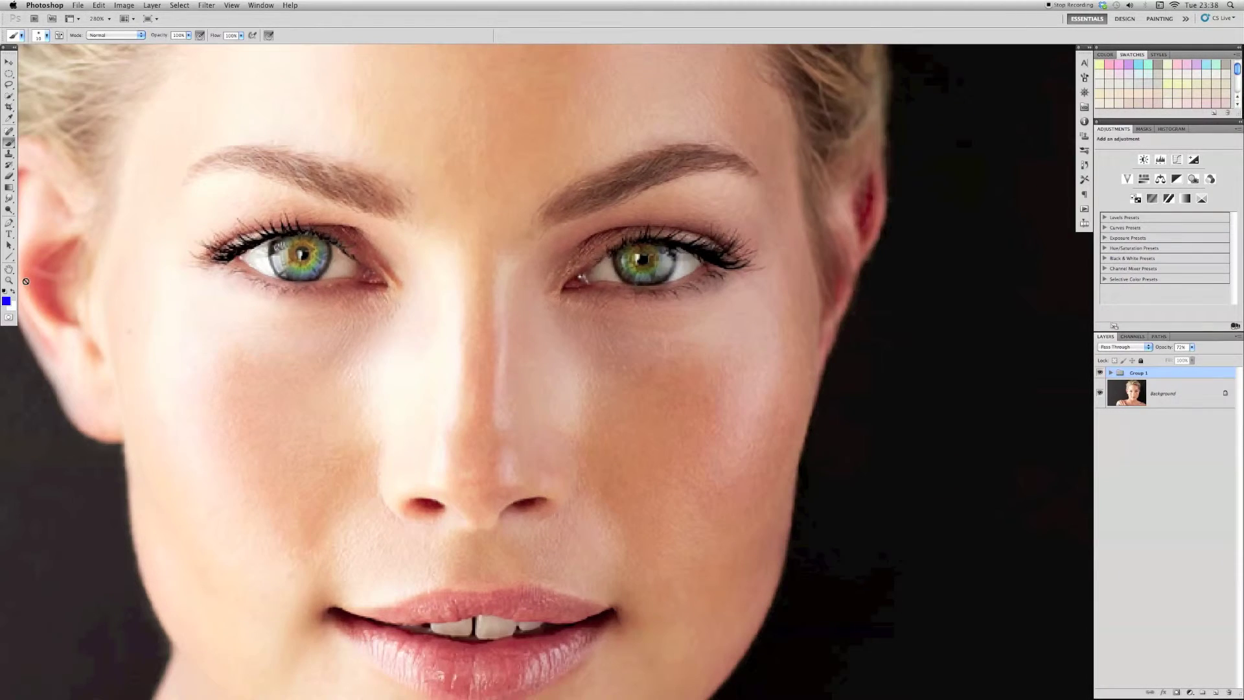
double_click(9, 280)
Step: Compare Group 1 on and off, set its opacity to 65%, and add empty Layer 2
left_click(1099, 372)
left_click(1100, 372)
left_click_drag(1192, 348, 1191, 363)
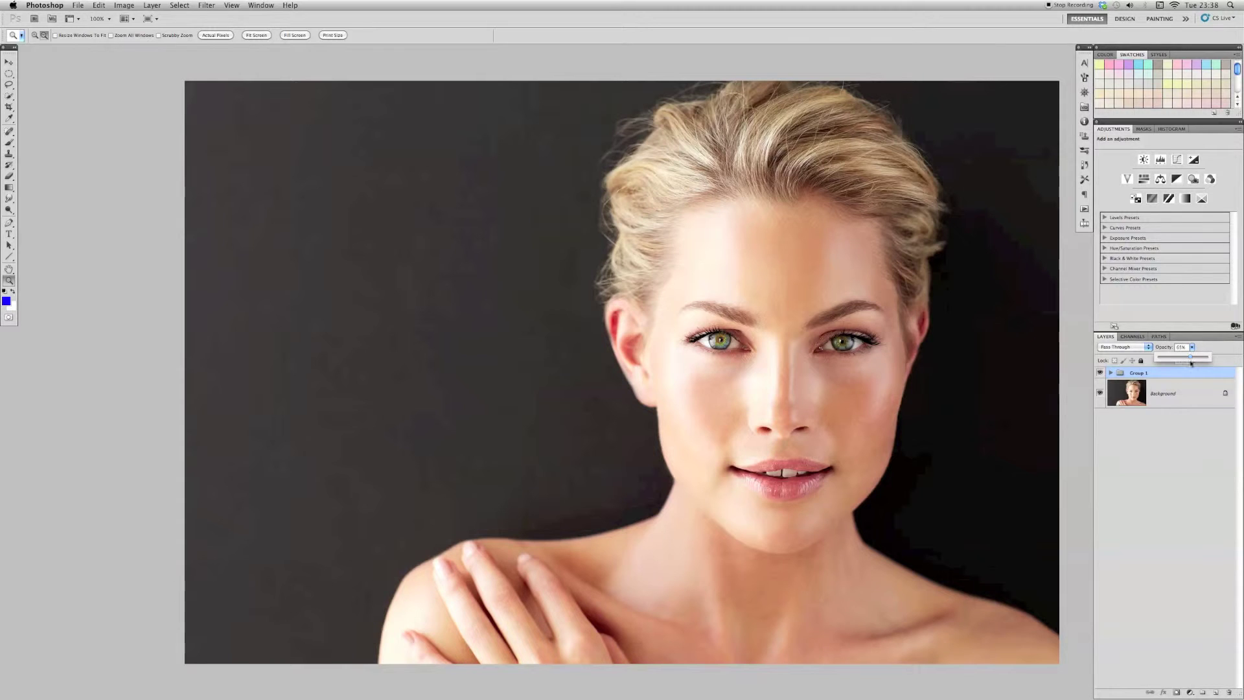
left_click(1217, 693)
left_click_drag(653, 463, 591, 452)
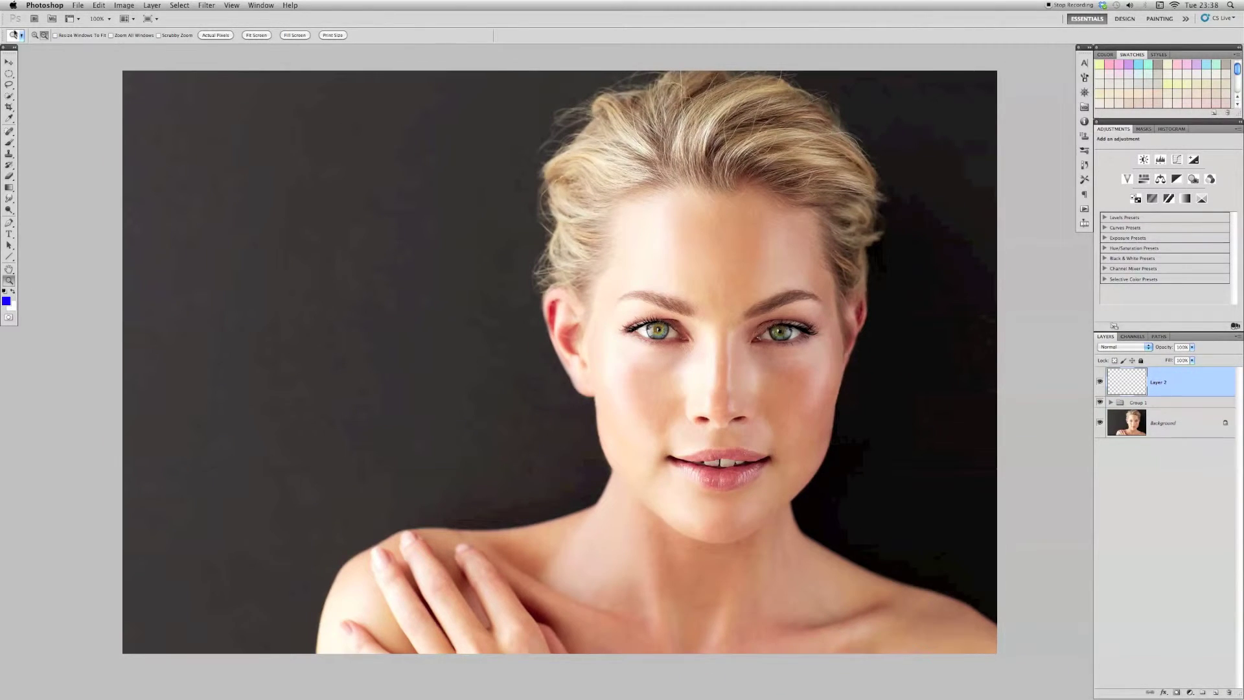
Step: Pick red as the brush colour and set Layer 2 to Soft Light at 77% opacity
left_click(718, 465)
left_click(718, 465)
key("b")
left_click(6, 301)
left_click(147, 390)
left_click(242, 388)
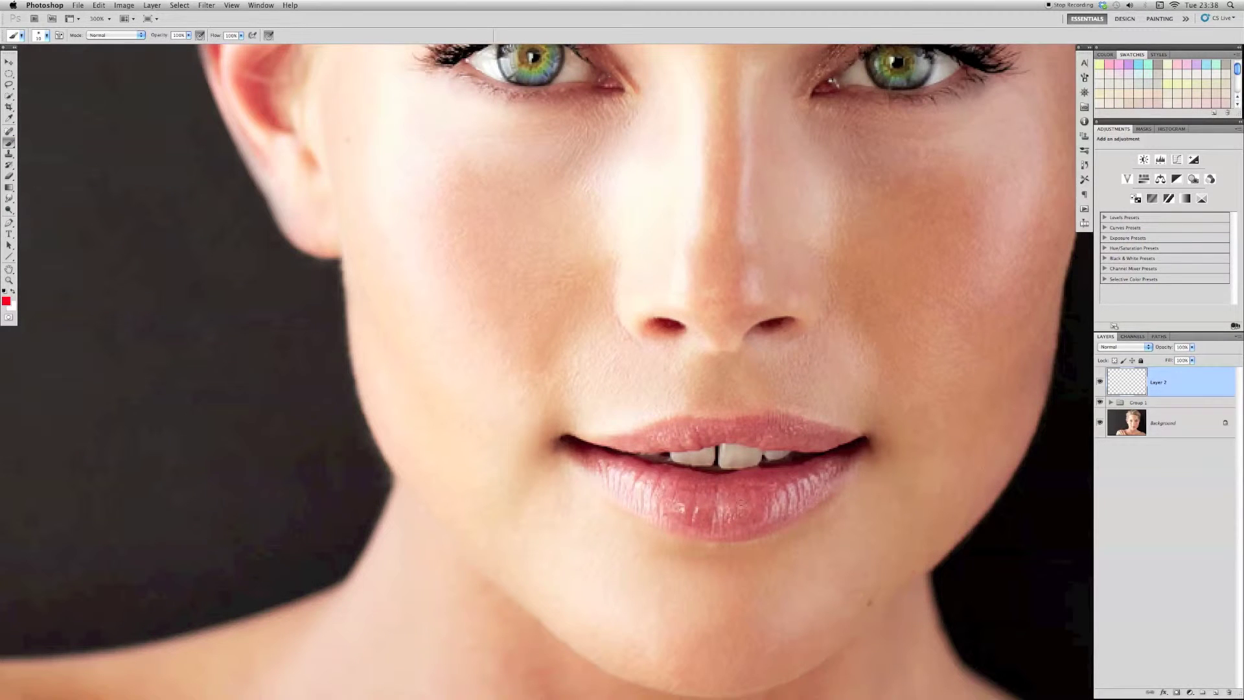
left_click(1127, 347)
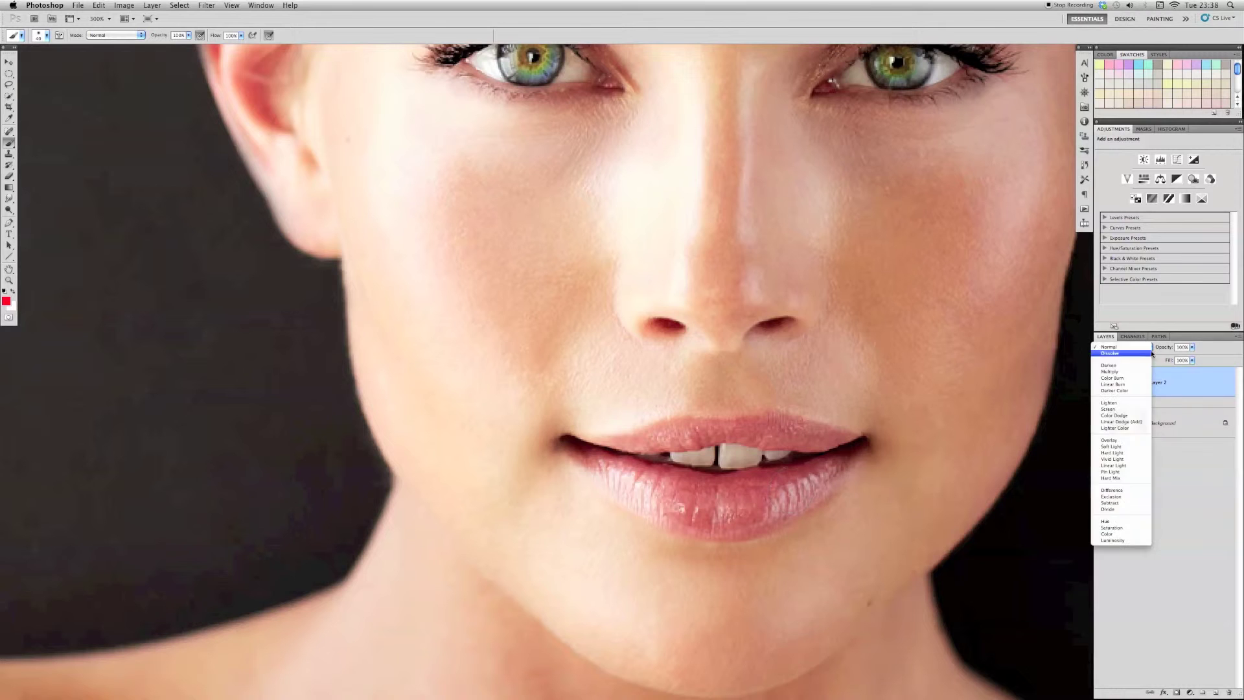
left_click(1127, 447)
left_click(1192, 347)
left_click_drag(1178, 358, 1183, 358)
Step: Paint both lips red and add a layer mask to Layer 2
mouse_move(829, 463)
left_mouse_down()
mouse_move(601, 468)
mouse_move(842, 441)
mouse_move(698, 430)
mouse_move(854, 450)
left_mouse_up()
key("bracketleft")
key("bracketleft")
key("bracketleft")
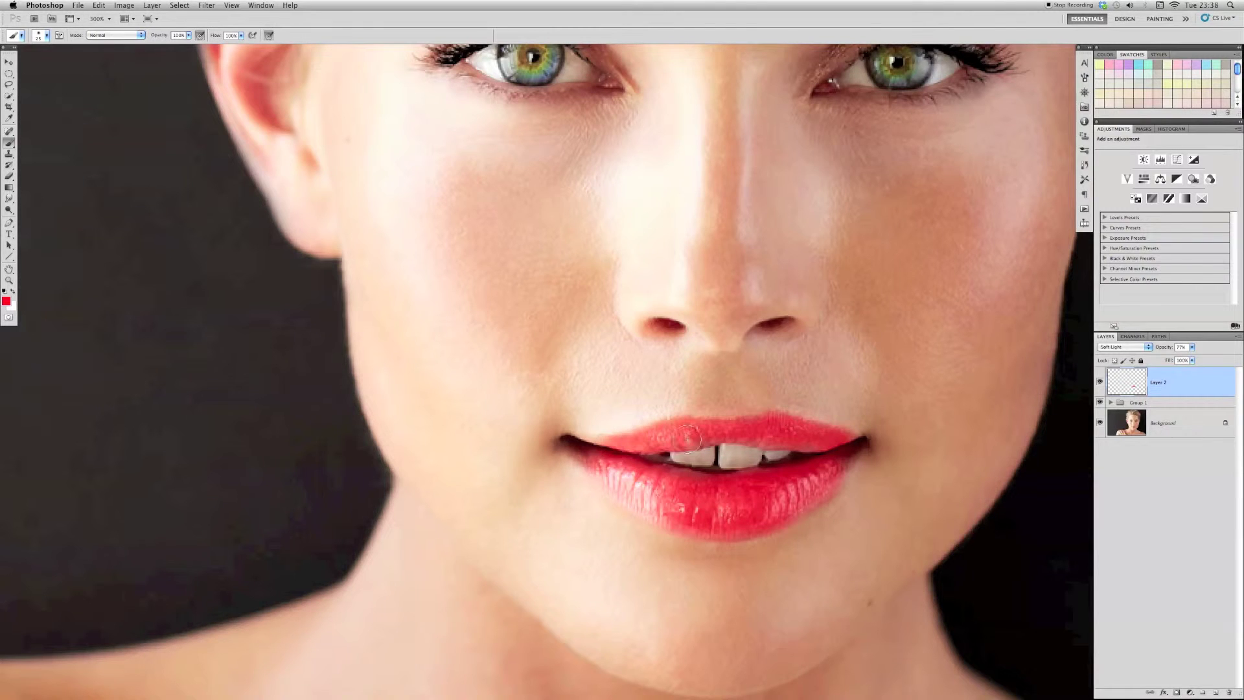
left_click_drag(590, 449, 607, 459)
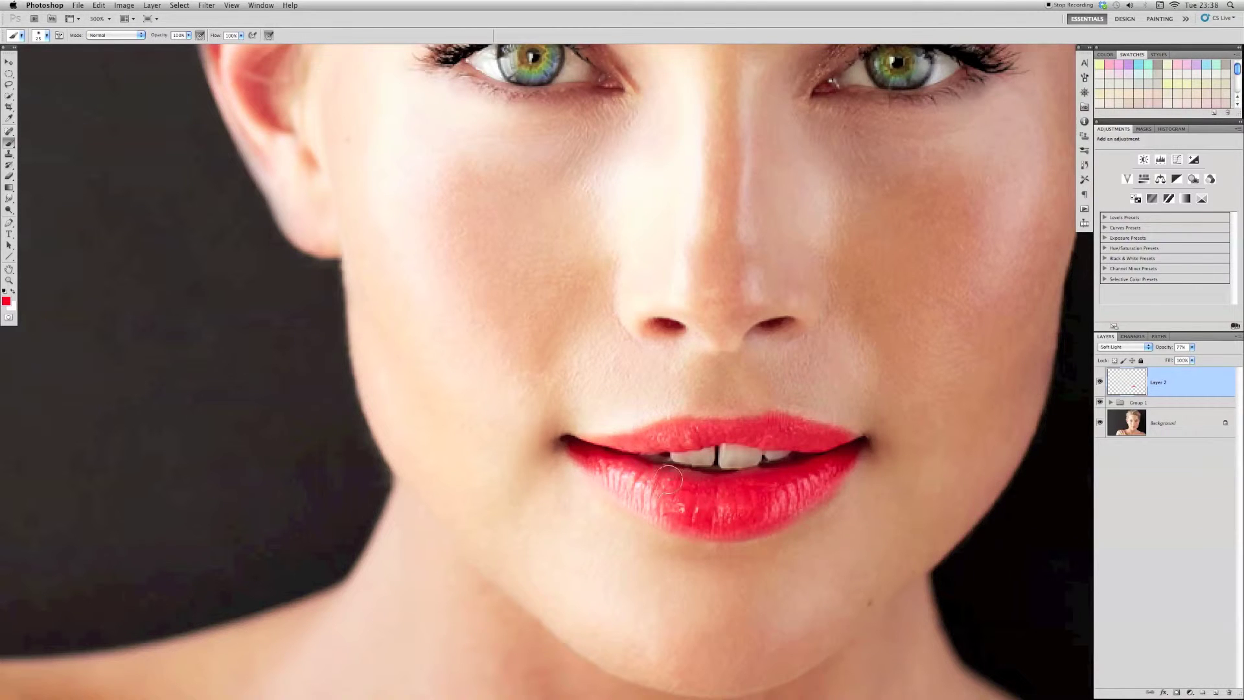
left_click(1177, 692)
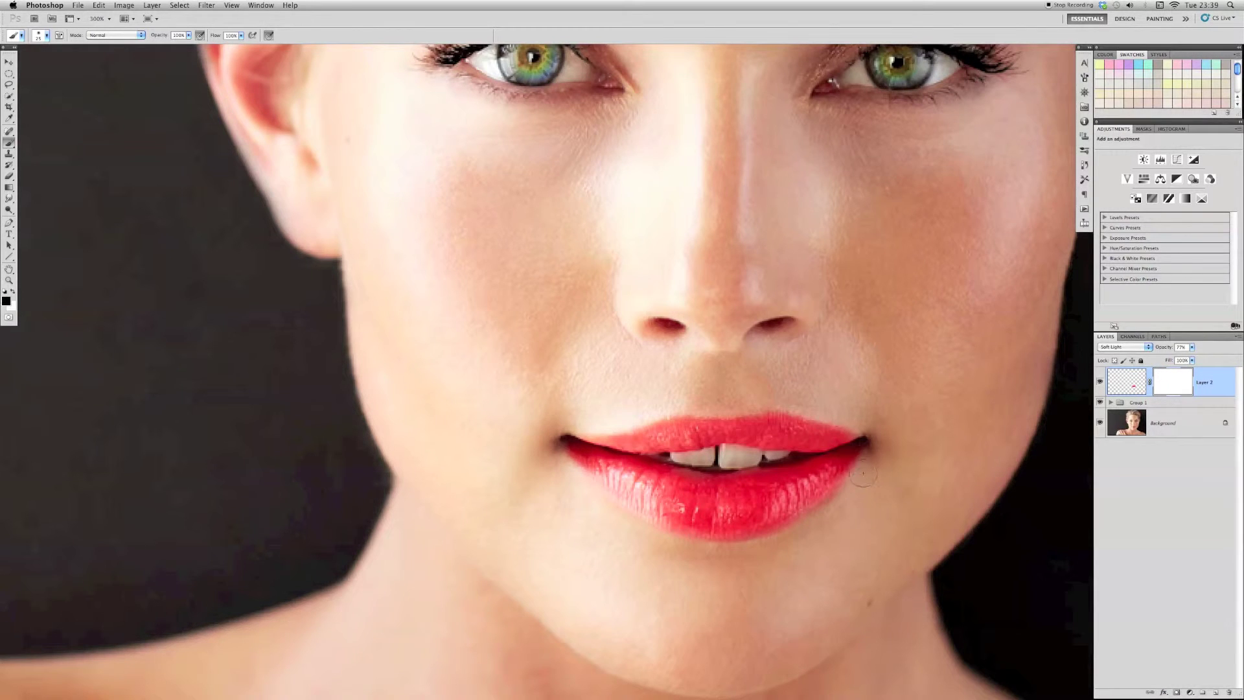
key("x")
key("bracketleft")
key("bracketleft")
Step: Split and lower the Underlying Layer highlight slider in Layer 2's blending options
double_click(1132, 388)
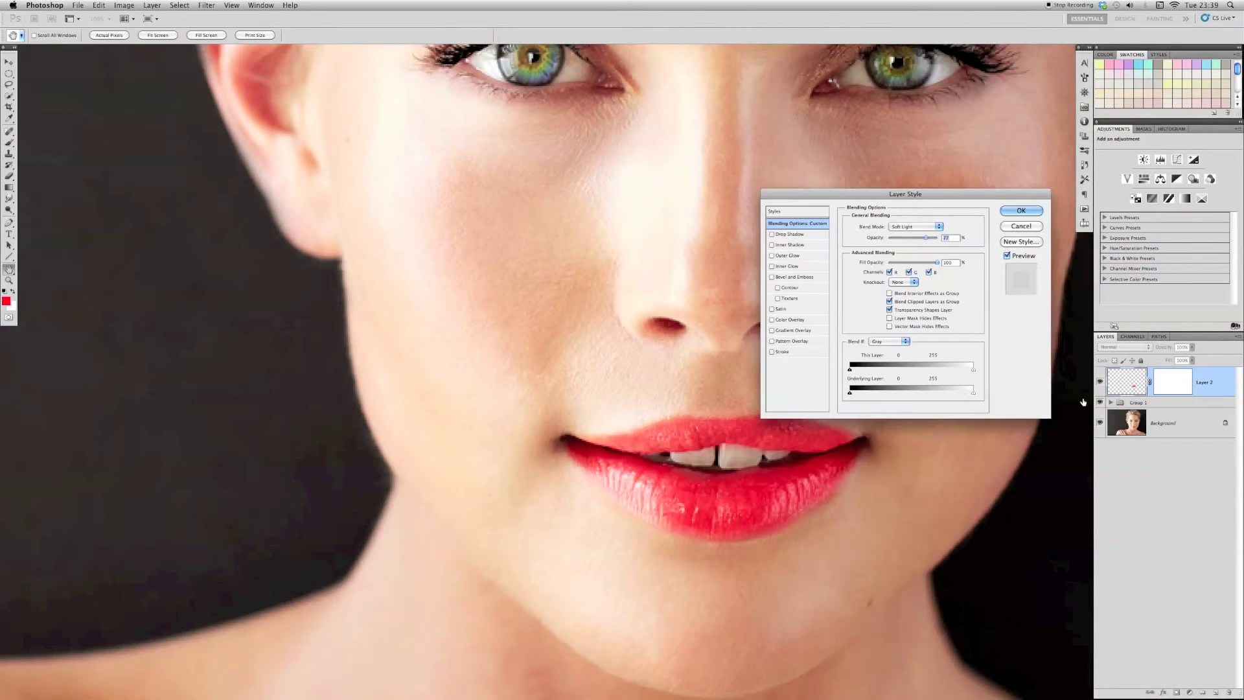
left_click_drag(969, 394, 925, 393)
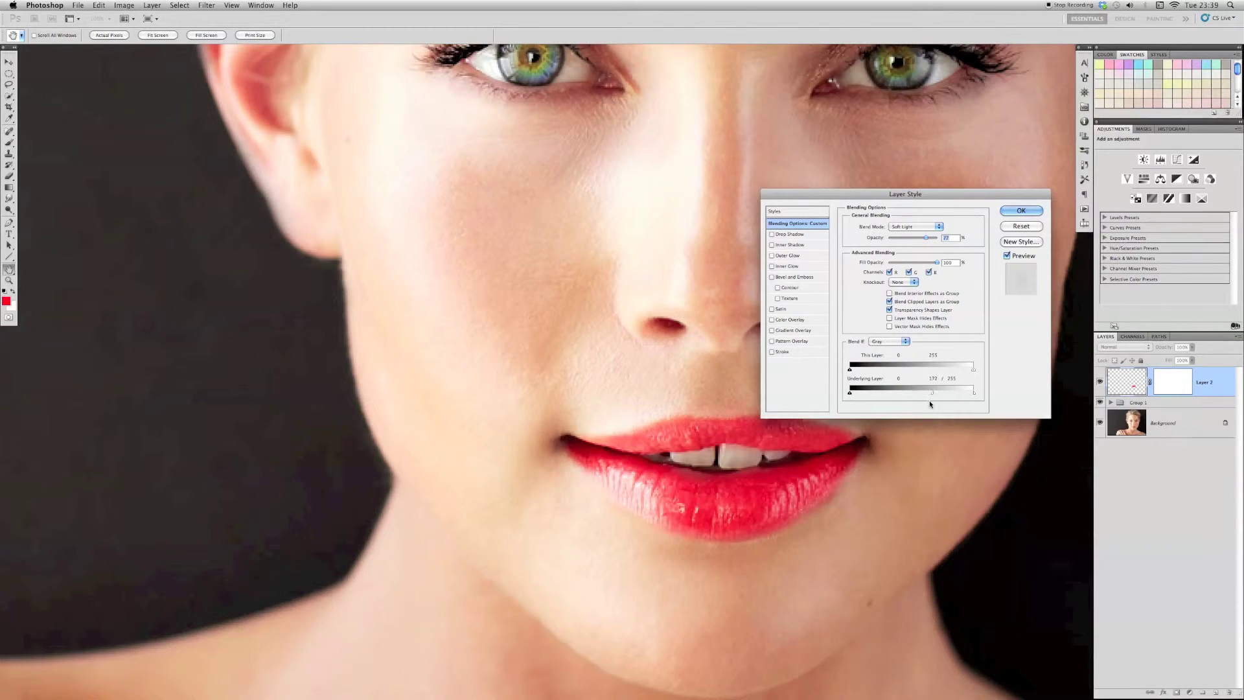
key("Return")
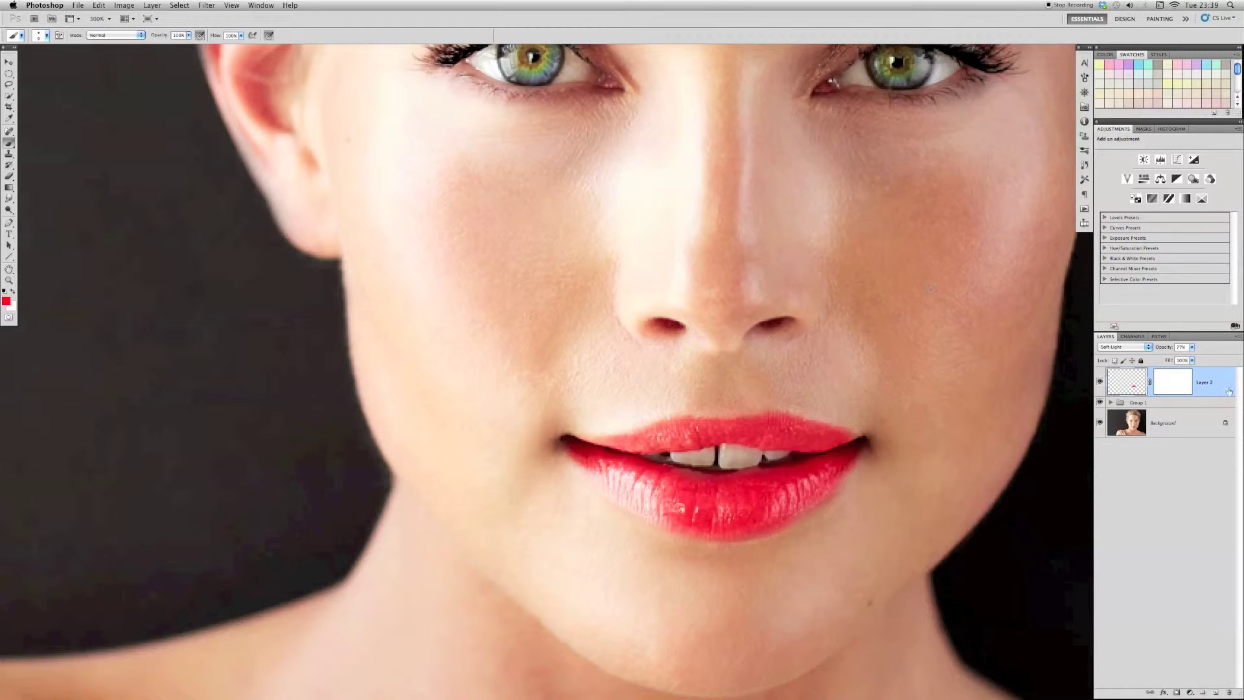
Step: Move Layer 2 into Group 1 and stamp the visible layers into merged Layer 3
key("Delete")
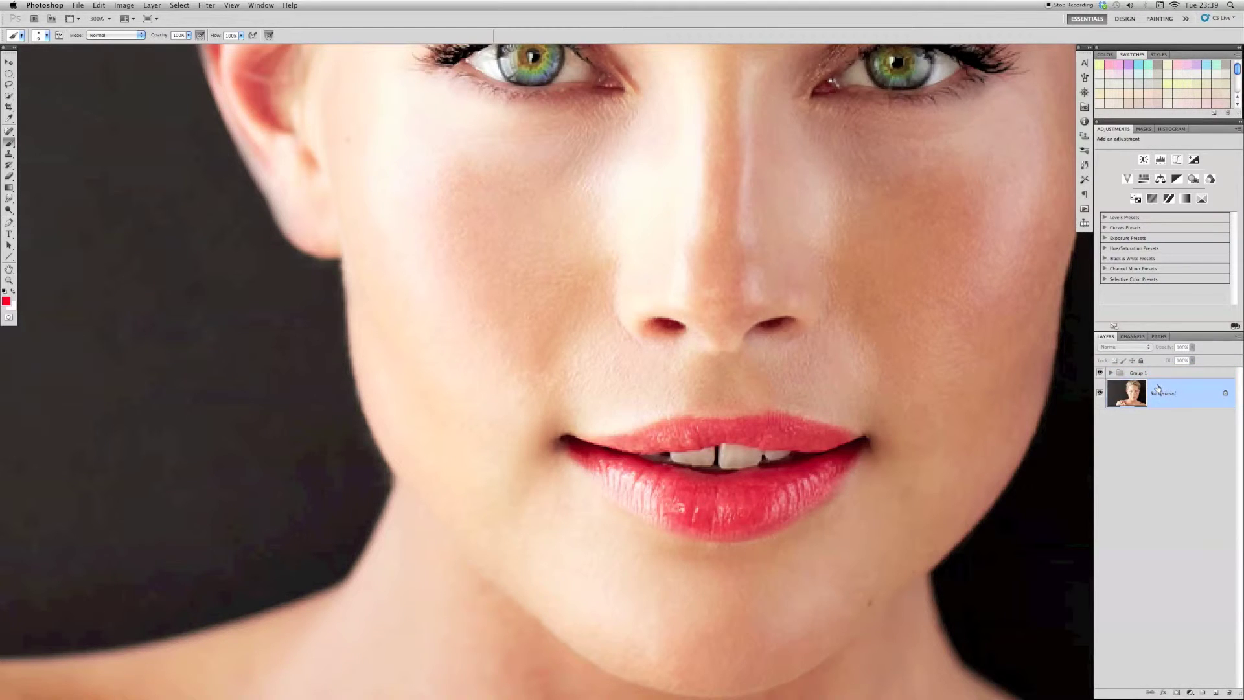
key("ctrl+j")
left_click_drag(1167, 393, 1140, 374)
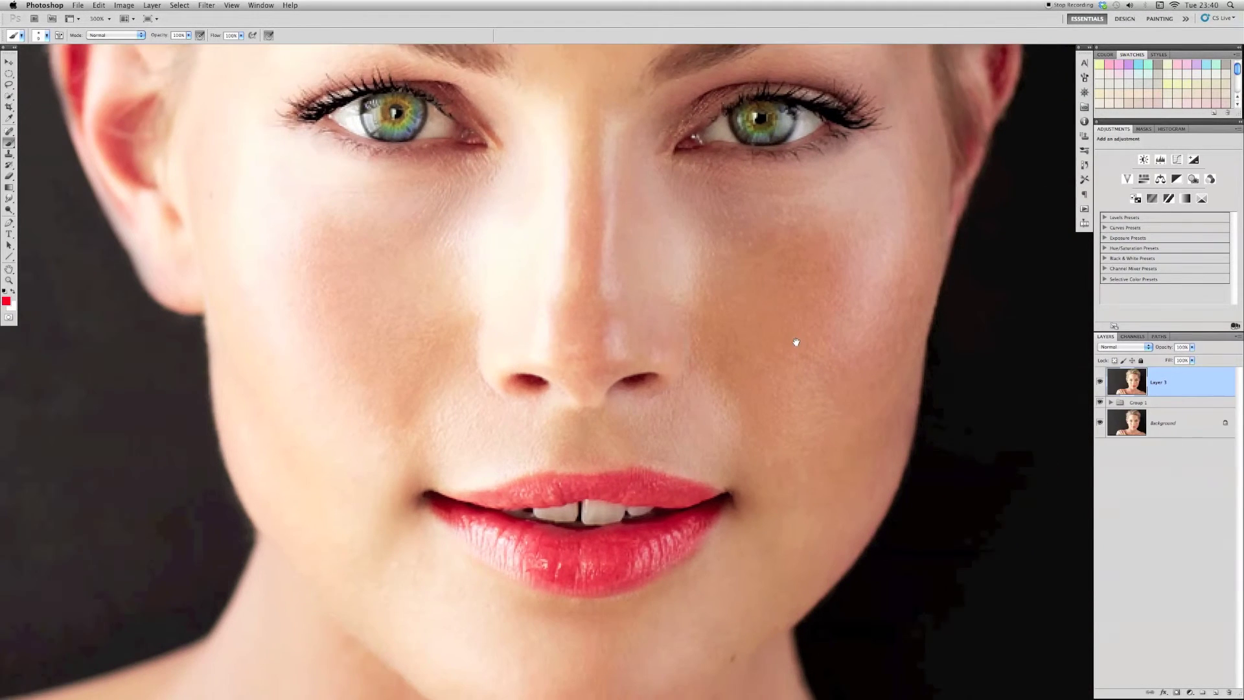
Step: Choose the Dodge tool and limit its range to Highlights
left_click_drag(796, 343, 796, 313)
left_click_drag(9, 209, 32, 204)
left_click(137, 39)
left_click(109, 41)
Step: Dodge the teeth, both eye whites and the lower lip using the Midtones range
left_click(123, 40)
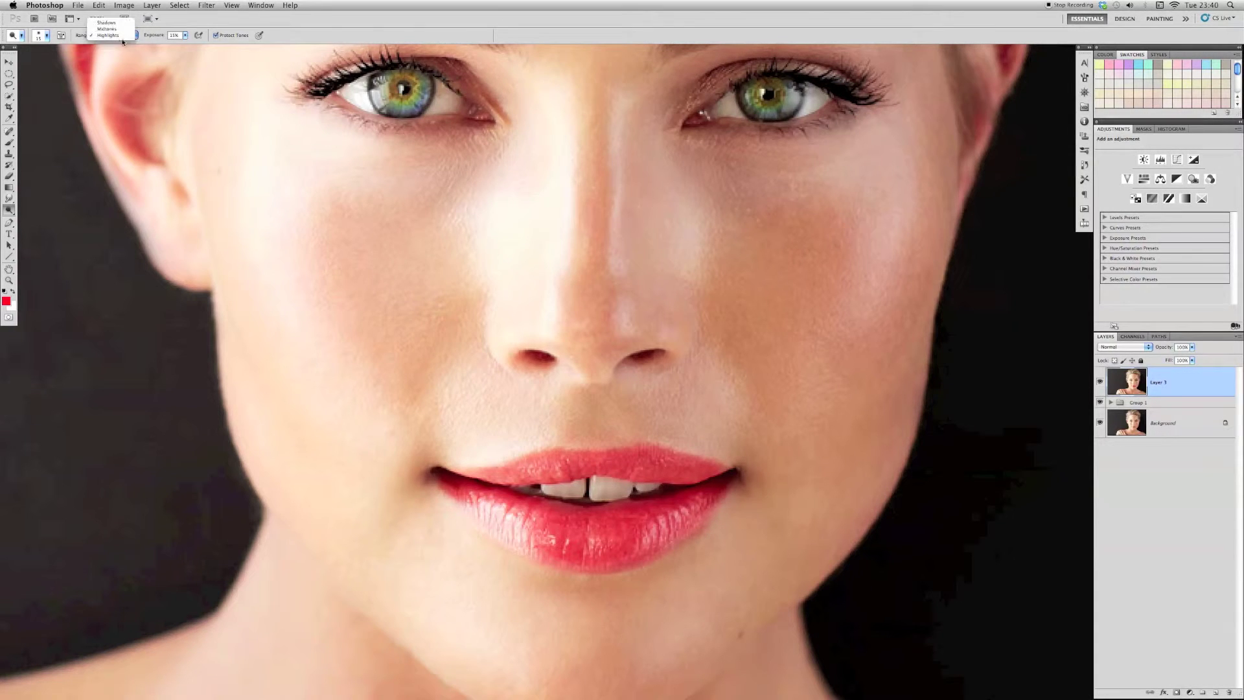
mouse_move(632, 490)
left_mouse_down()
mouse_move(566, 487)
mouse_move(644, 487)
left_mouse_up()
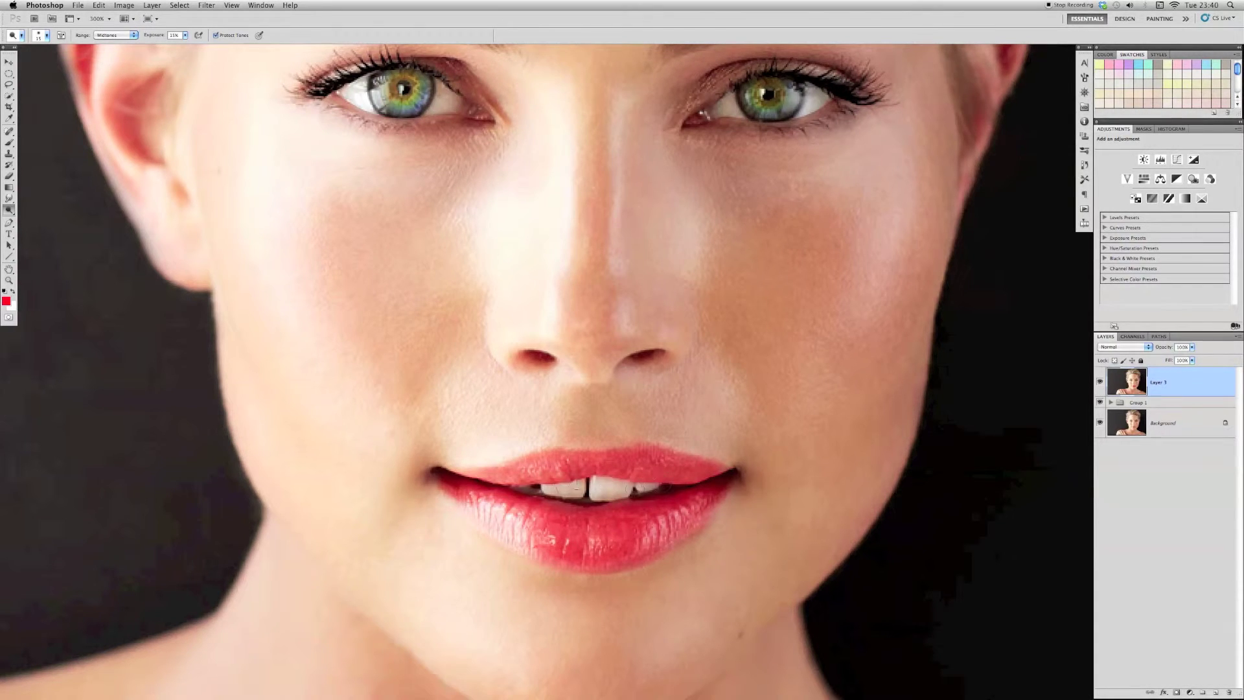
left_click_drag(827, 85, 822, 94)
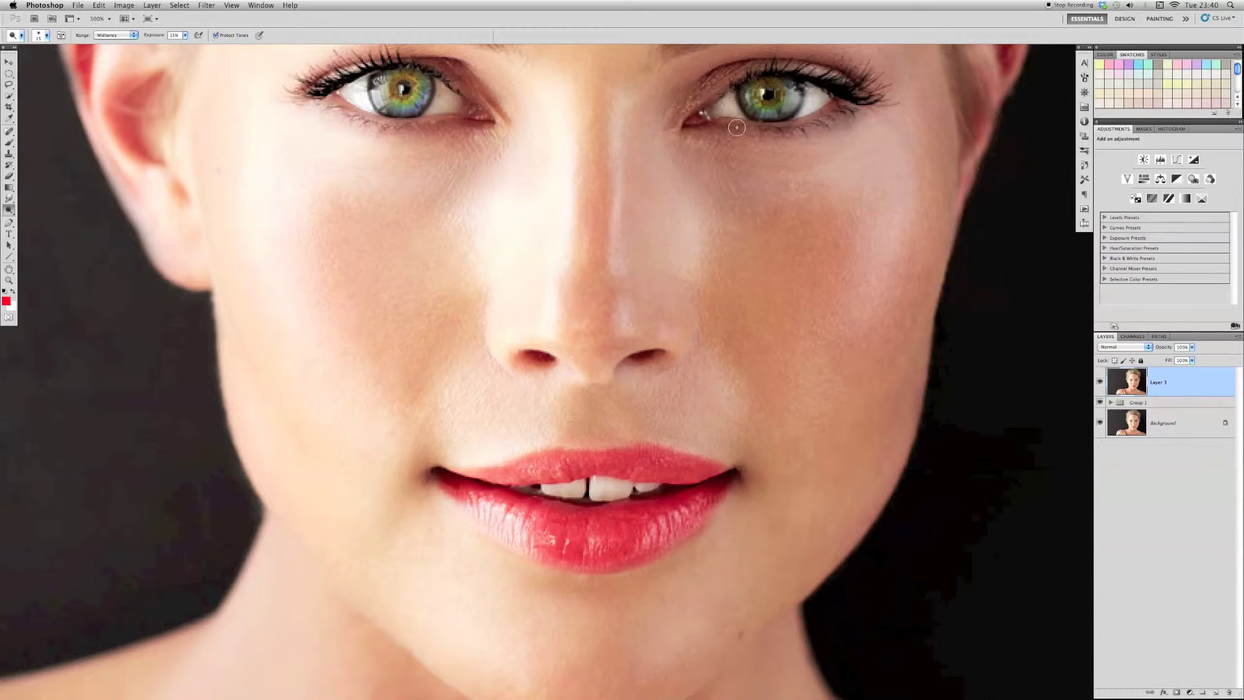
left_click_drag(454, 97, 435, 107)
left_click_drag(363, 88, 344, 94)
left_click(1139, 403)
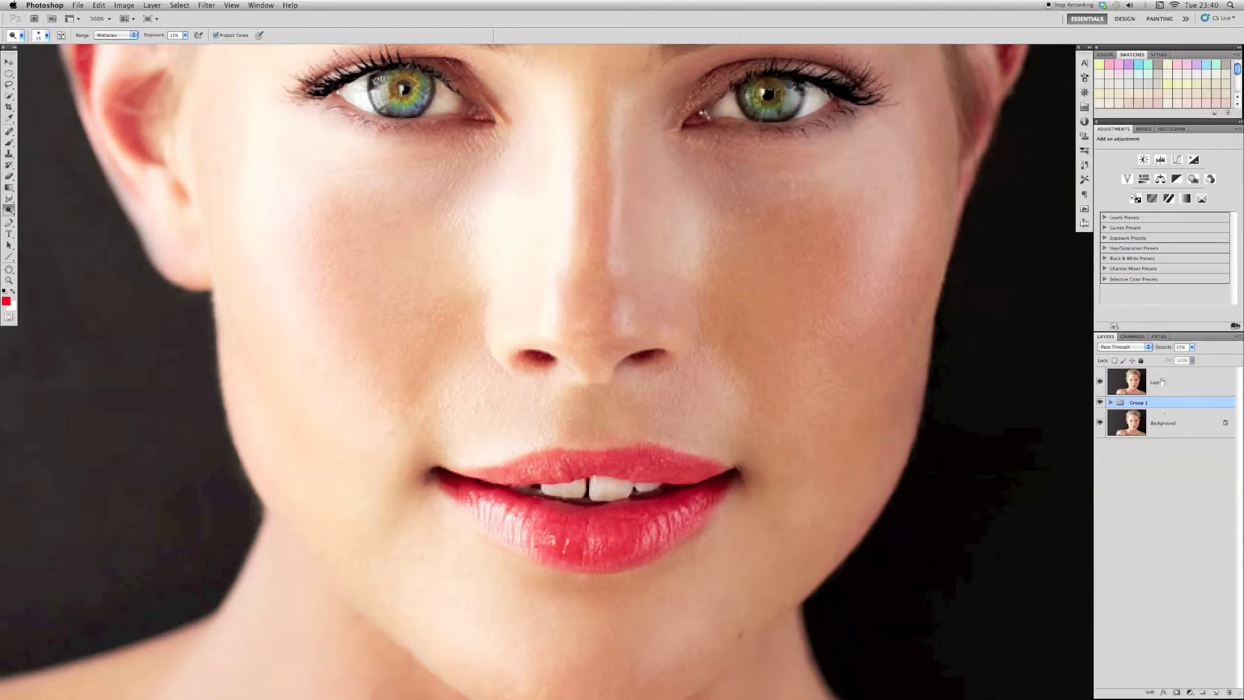
Step: Compare Group 1 on and off, lower its opacity to 48%, and duplicate Layer 4
double_click(9, 269)
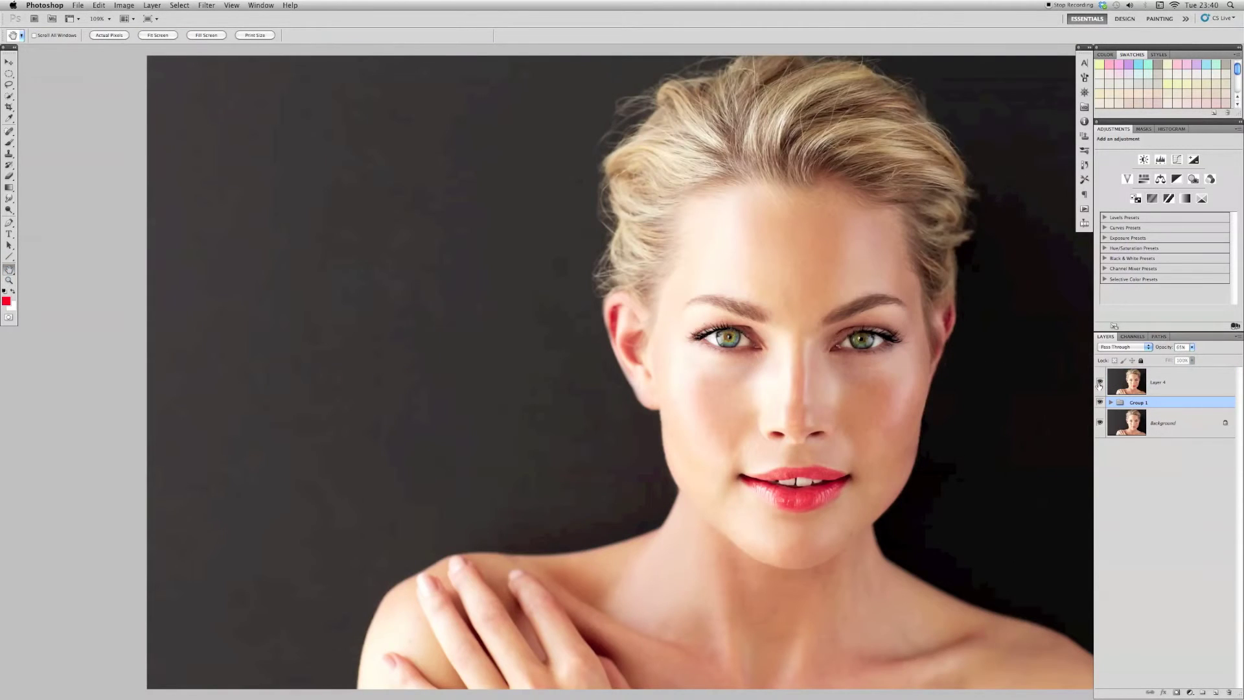
left_click_drag(1100, 382, 1101, 402)
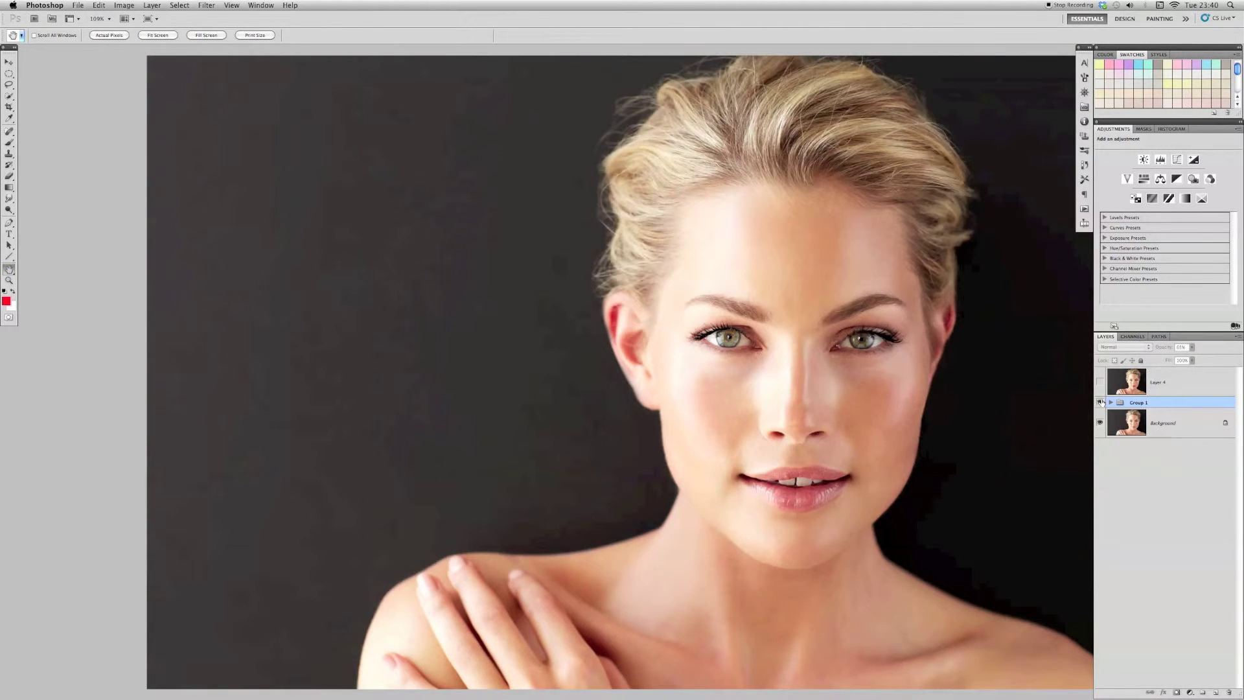
left_click(1100, 403)
left_click(1100, 402)
left_click(1192, 347)
left_click_drag(1194, 358, 1186, 357)
left_click(1099, 403)
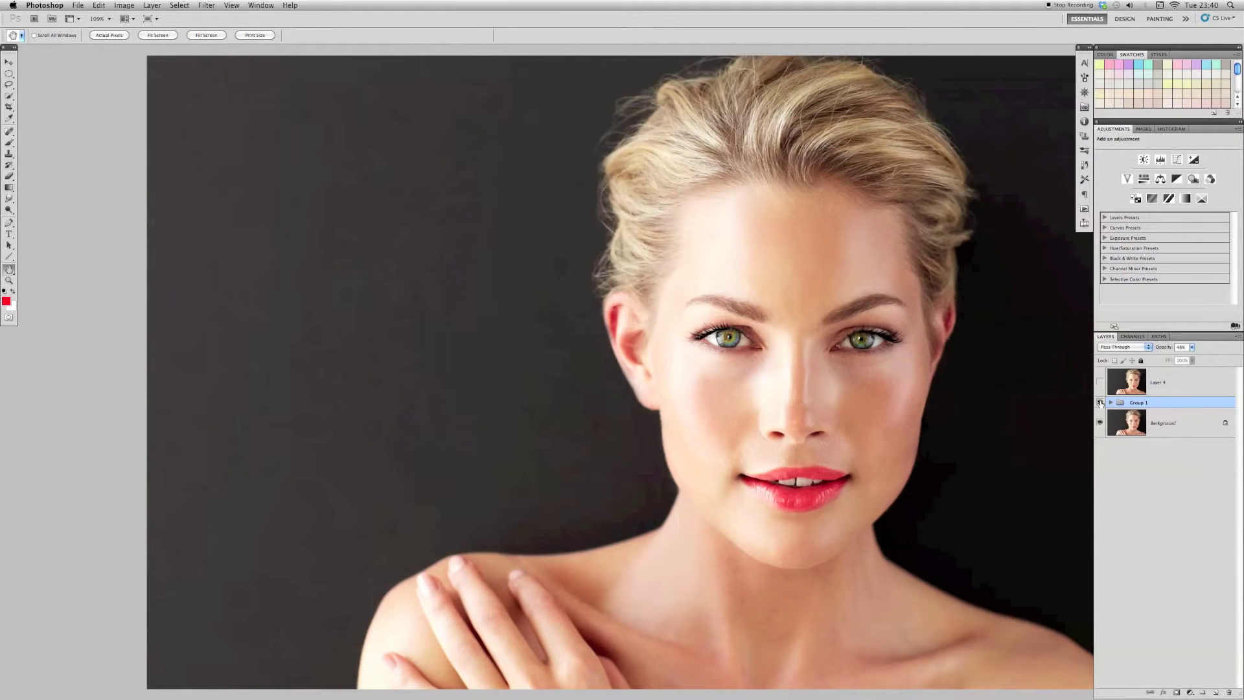
left_click(1165, 387)
key("ctrl+j")
key("ctrl+j")
Step: Rename the copies 'blur' and 'texture' and Gaussian-blur the blur layer by 2.5 pixels
double_click(1164, 411)
type("blur")
double_click(1165, 382)
type("texture")
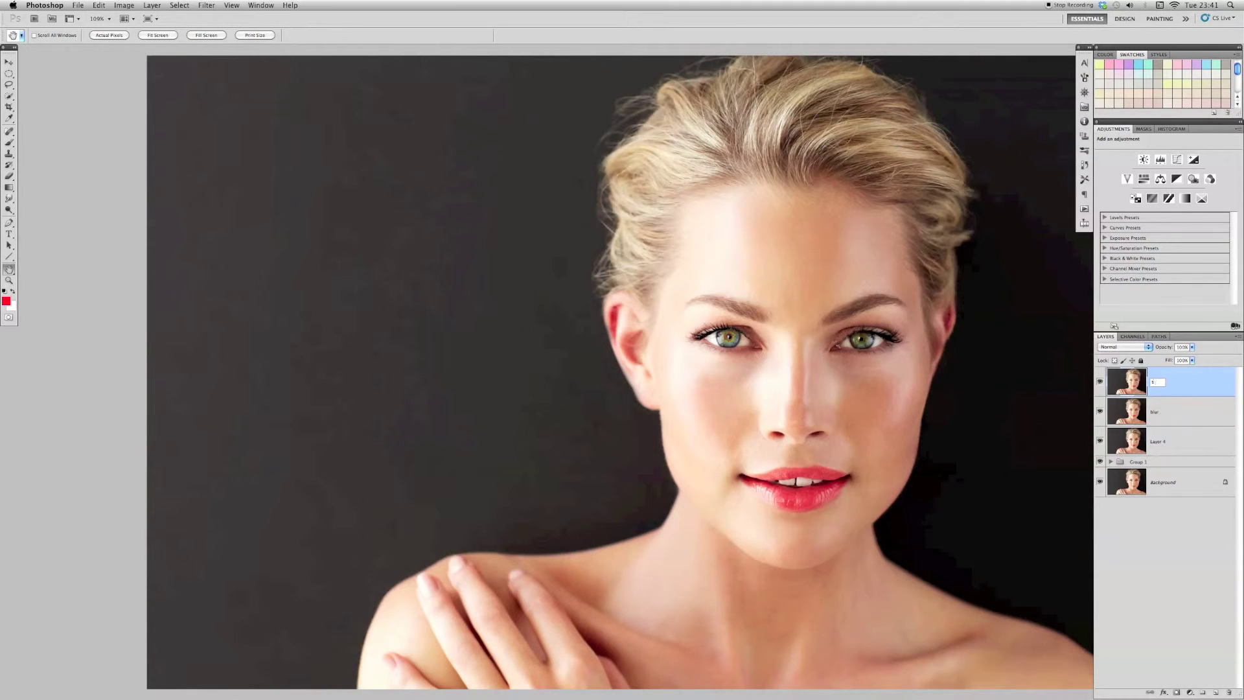
left_click(1160, 420)
left_click(206, 5)
left_click(327, 158)
key("Return")
Step: Apply Image to the texture layer with the blur layer as source and Subtract blending
left_click(1167, 383)
left_click(1100, 382)
left_click(124, 5)
left_click(133, 167)
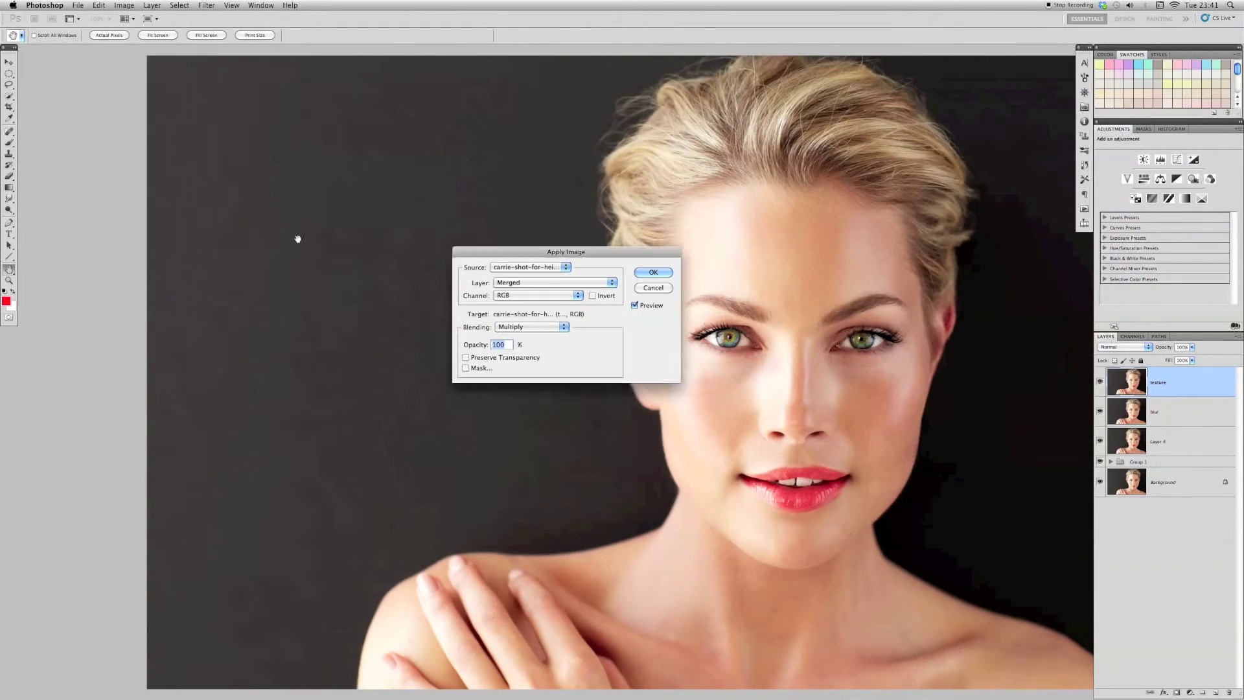
left_click(554, 283)
left_click(518, 293)
left_click(563, 327)
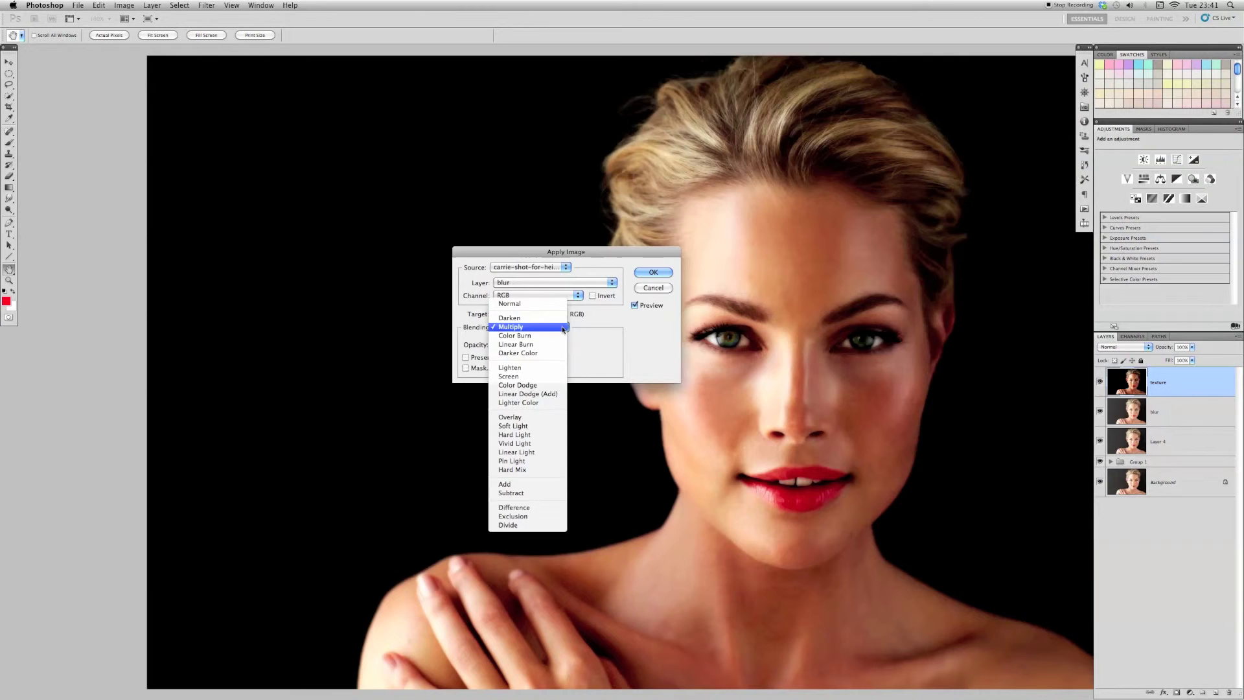
left_click(518, 492)
left_click(653, 273)
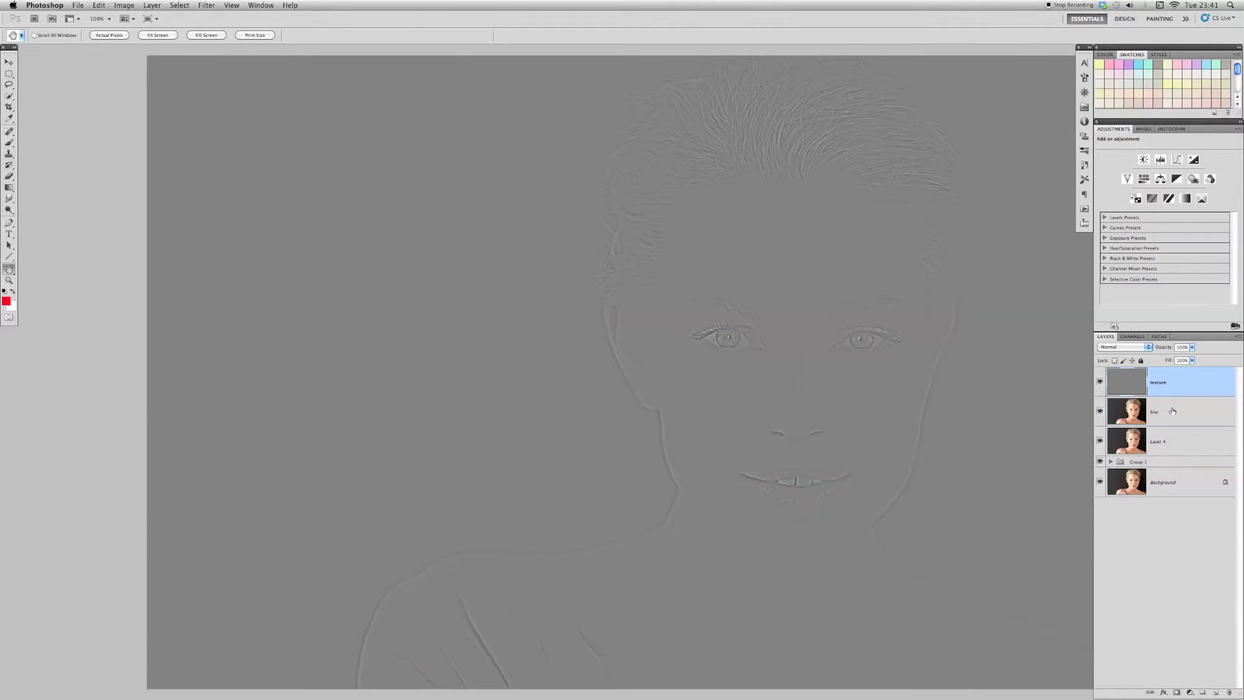
Step: Set the texture layer to Linear Light and reselect the blur layer with black as foreground
left_click(1124, 347)
left_click(1115, 544)
left_click(1151, 414)
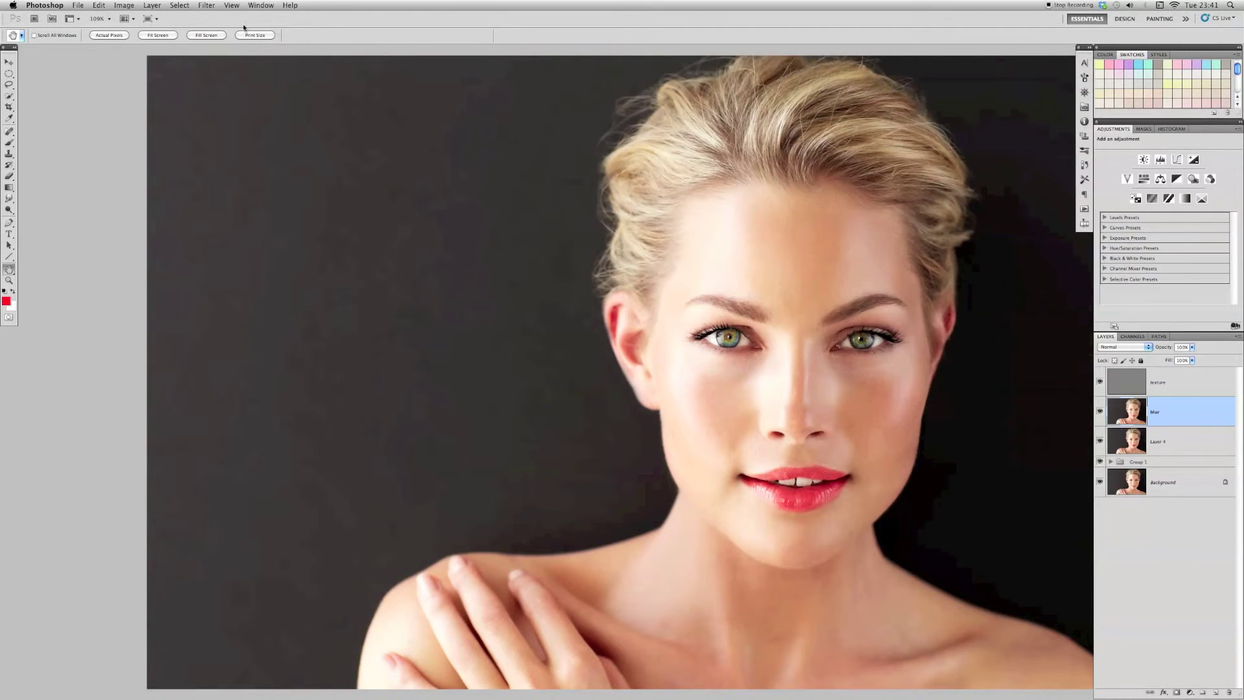
left_click(4, 290)
left_click(9, 85)
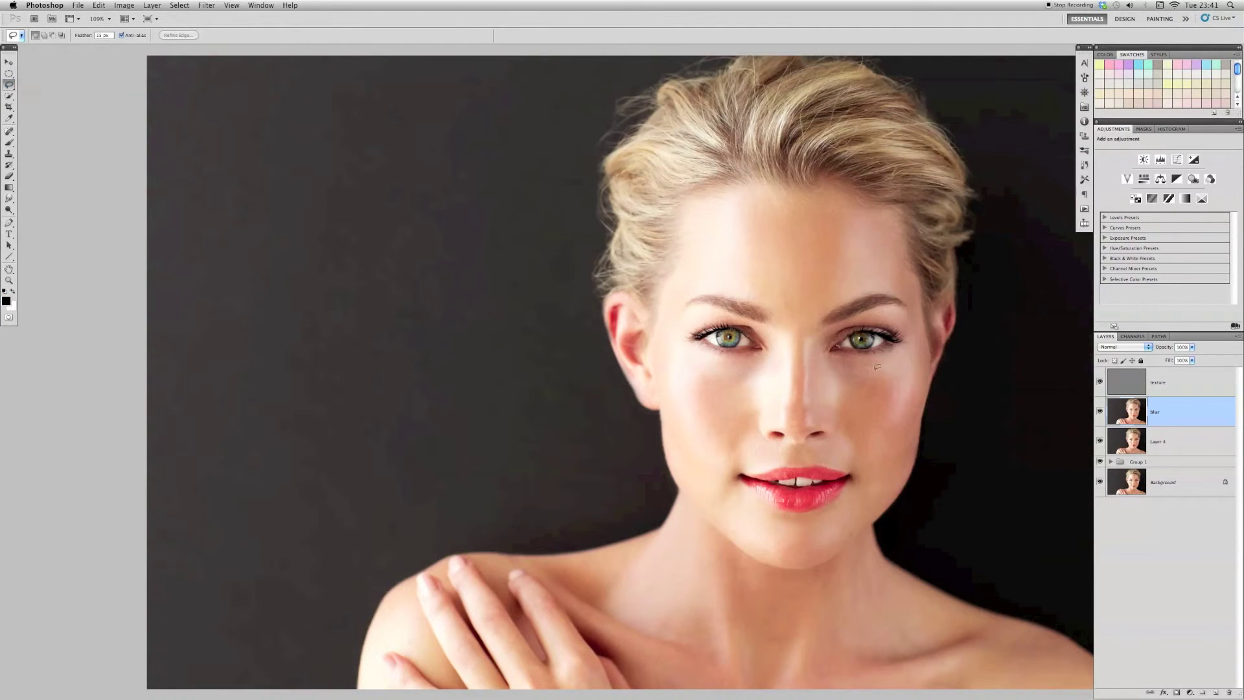
Step: Lasso the right cheek and smooth it with a larger Gaussian Blur radius
left_click_drag(916, 416, 913, 355)
key("q")
key("q")
left_click(210, 6)
left_click(337, 128)
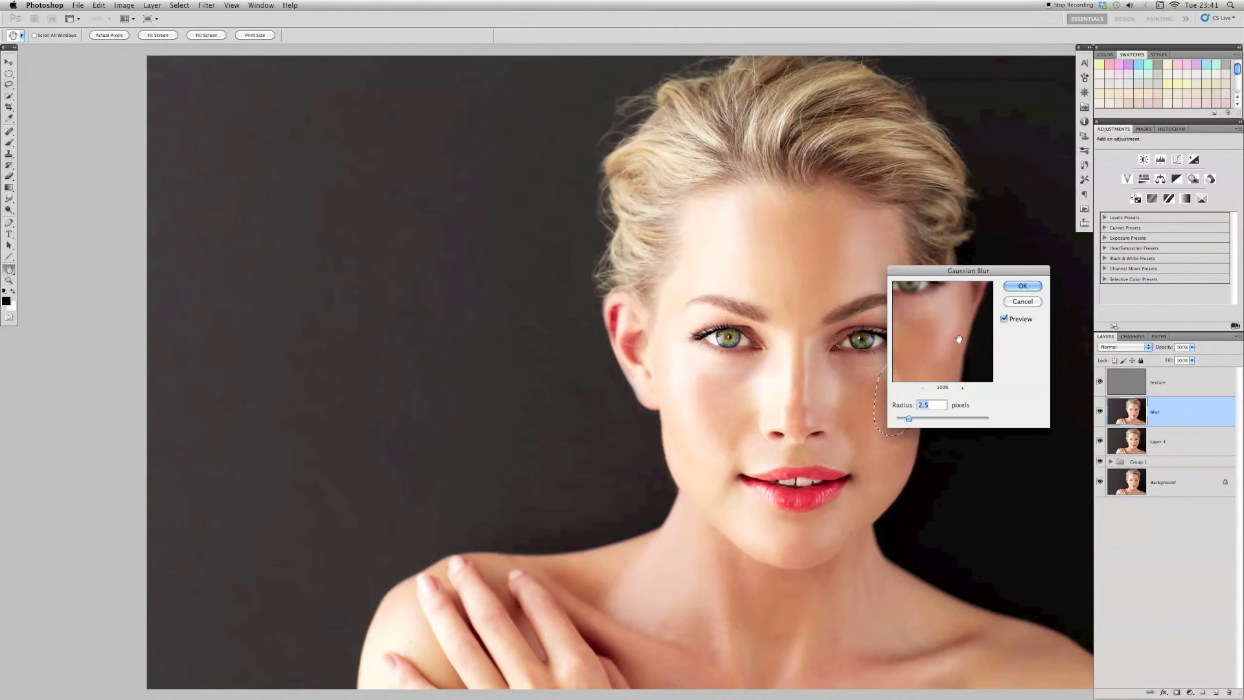
left_click_drag(969, 269, 995, 148)
left_click(955, 295)
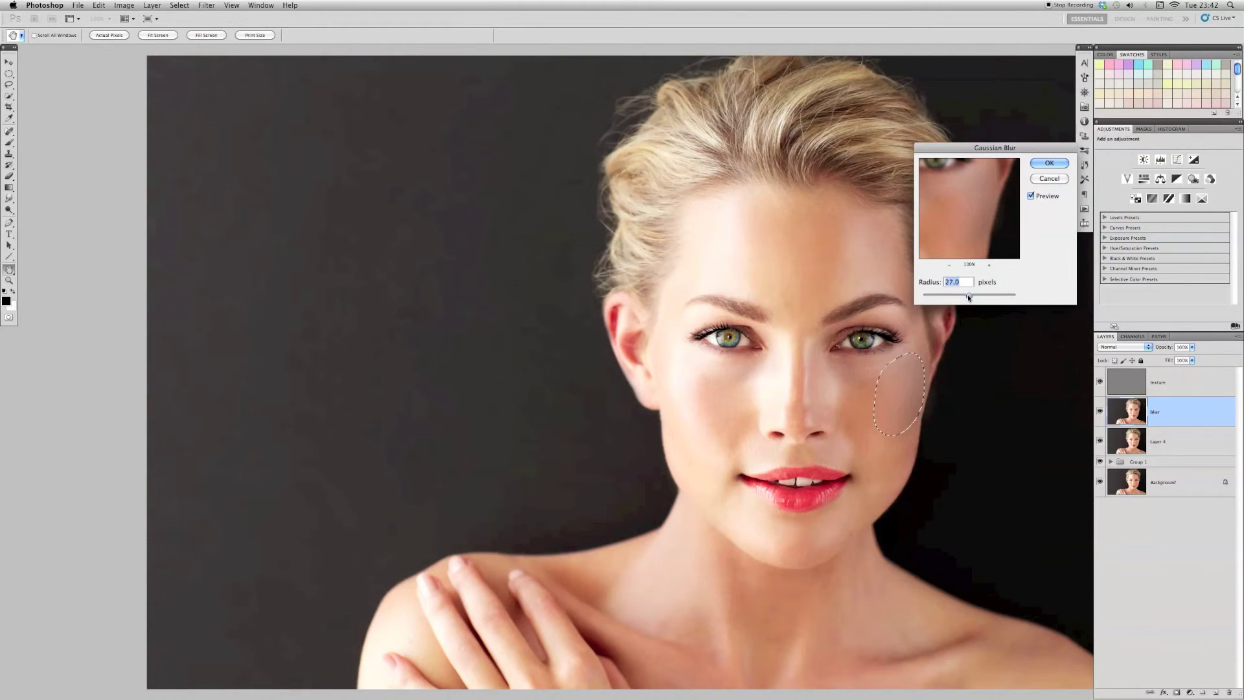
left_click(1050, 162)
key("ctrl+d")
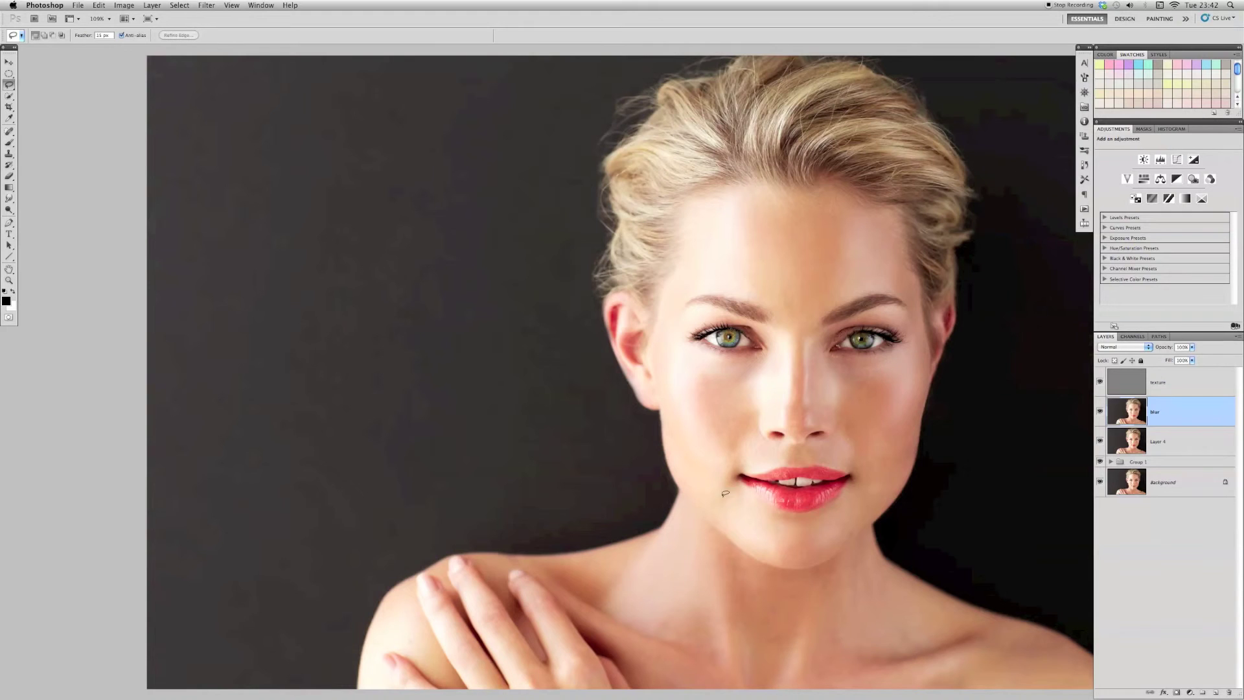
Step: Smooth the skin under the right eye, on the right cheek, around the chin and beside the nose
left_click_drag(830, 362, 866, 382)
left_click_drag(857, 432, 878, 434)
key("ctrl+d")
left_click_drag(752, 493, 836, 509)
mouse_move(859, 445)
left_mouse_down()
mouse_move(836, 431)
mouse_move(771, 436)
mouse_move(785, 447)
left_mouse_up()
key("ctrl+d")
Step: Smooth the left cheek and forehead patches, then select the texture layer
left_click_drag(759, 380, 745, 454)
key("ctrl+d")
left_click_drag(902, 251, 838, 285)
key("ctrl+d")
mouse_move(779, 316)
left_mouse_down()
mouse_move(787, 212)
mouse_move(682, 274)
mouse_move(751, 295)
left_mouse_up()
key("ctrl+d")
key("ctrl+d")
left_click(1172, 385)
left_click(10, 154)
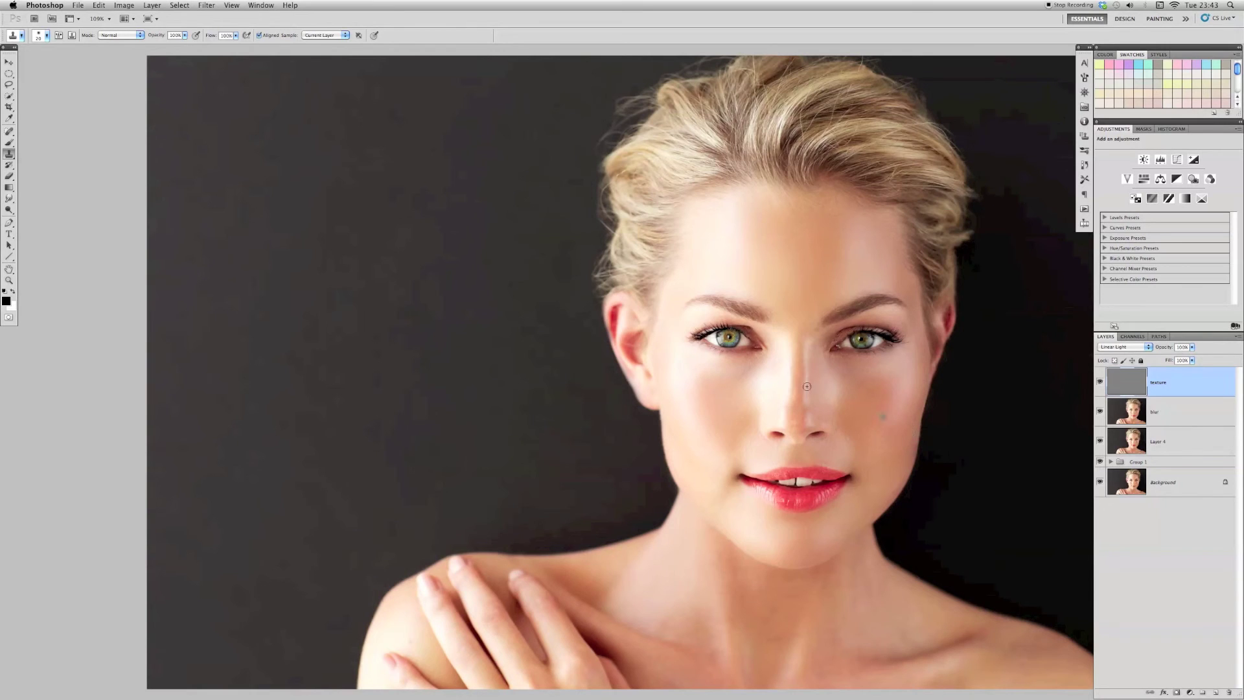
Step: Group the texture, blur and Layer 4 layers into Group 2 and compare it on and off
left_click(1196, 447, "shift")
key("ctrl+g")
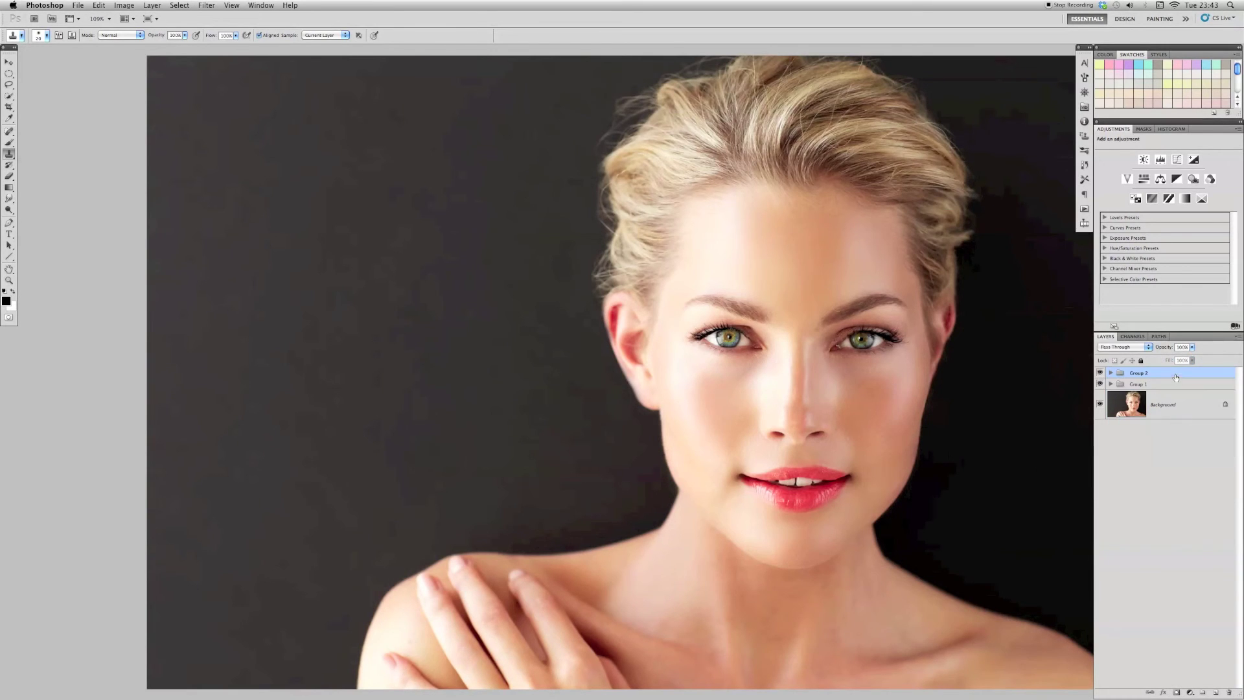
left_click(1100, 372)
left_click(1099, 373)
Step: On the blur layer, lasso the neck and shoulder skin to soften it
left_click(1110, 372)
left_click(1198, 425)
key("l")
left_click_drag(1024, 597, 916, 562)
left_click_drag(985, 616, 801, 537)
left_click_drag(503, 557, 504, 556)
key("super+d")
Step: Collapse Group 2, compare it hidden and shown, and add an empty Layer 5
left_click(1207, 375)
left_click(1111, 374)
left_click(1100, 372)
left_click_drag(663, 330, 712, 342)
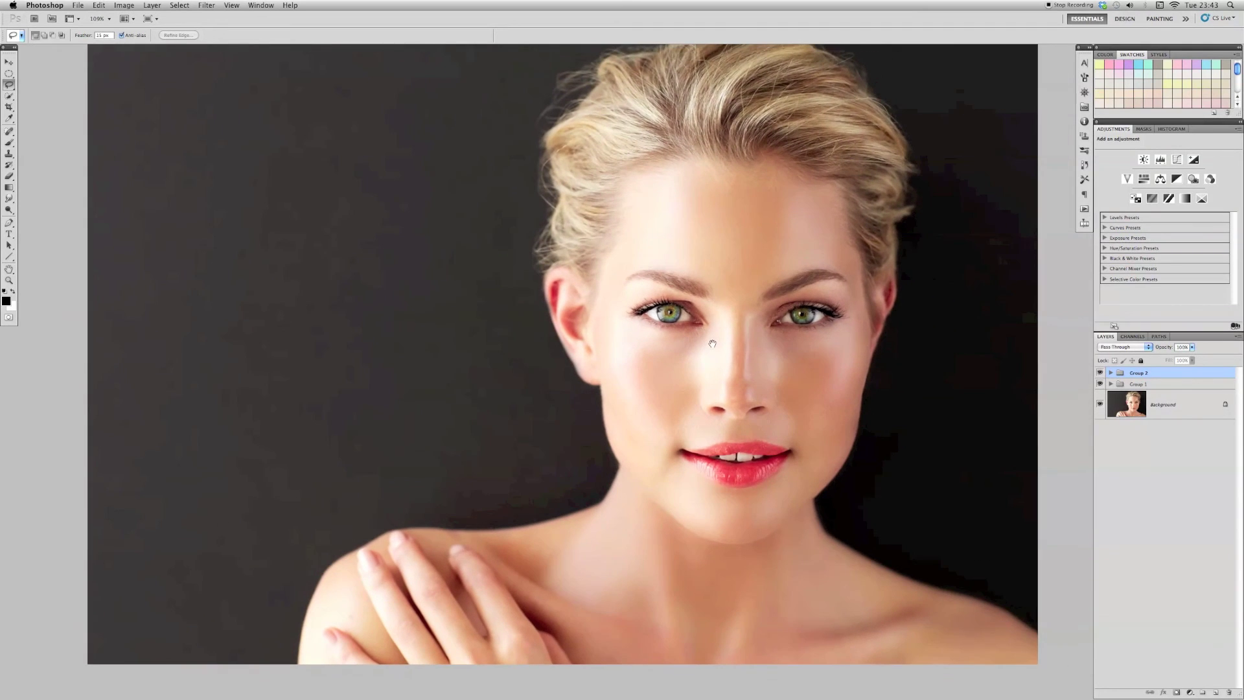
key("super+alt+shift+n")
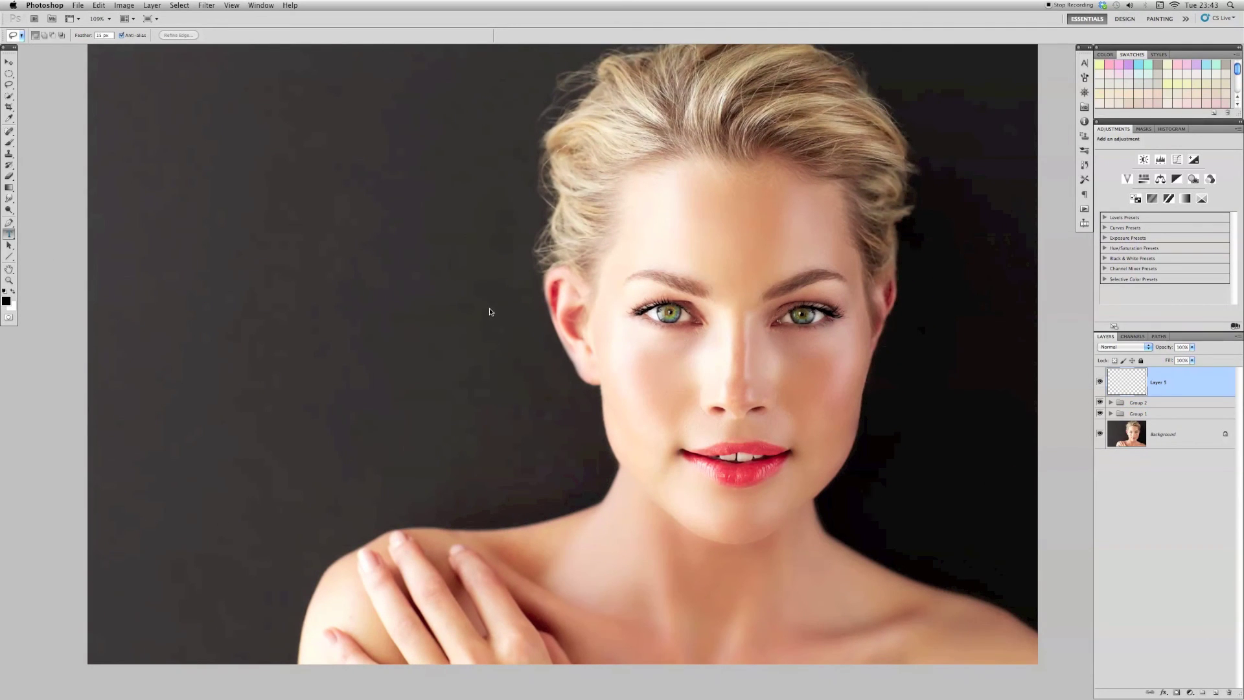
Step: Add the caption 'thank you for watching' to the left of the face
left_click(494, 267)
type("thank you for watching")
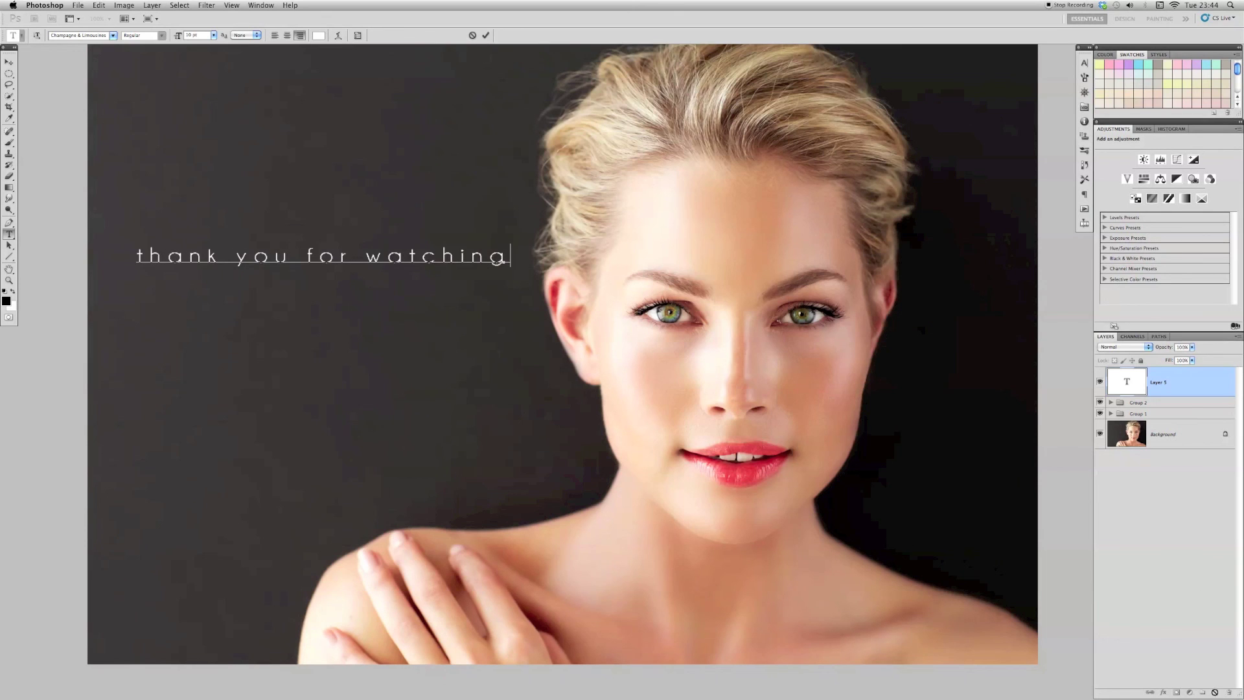
left_click(1215, 691)
Step: Hand-write a two-word black signature with the Brush below the caption
left_click(9, 142)
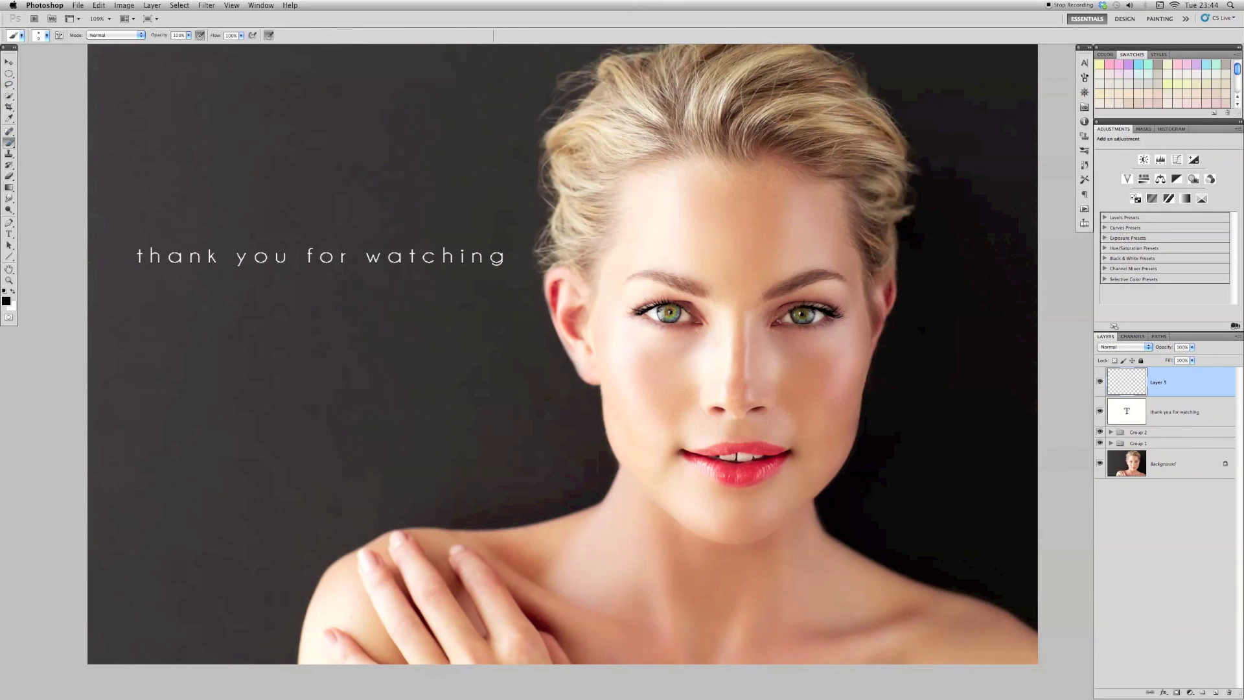
left_click_drag(224, 285, 188, 372)
mouse_move(259, 259)
left_mouse_down()
mouse_move(263, 354)
mouse_move(270, 305)
left_mouse_up()
mouse_move(306, 318)
left_mouse_down()
mouse_move(366, 288)
mouse_move(418, 321)
left_mouse_up()
left_click_drag(305, 347, 267, 411)
left_click_drag(303, 369, 309, 437)
left_click_drag(303, 347, 309, 421)
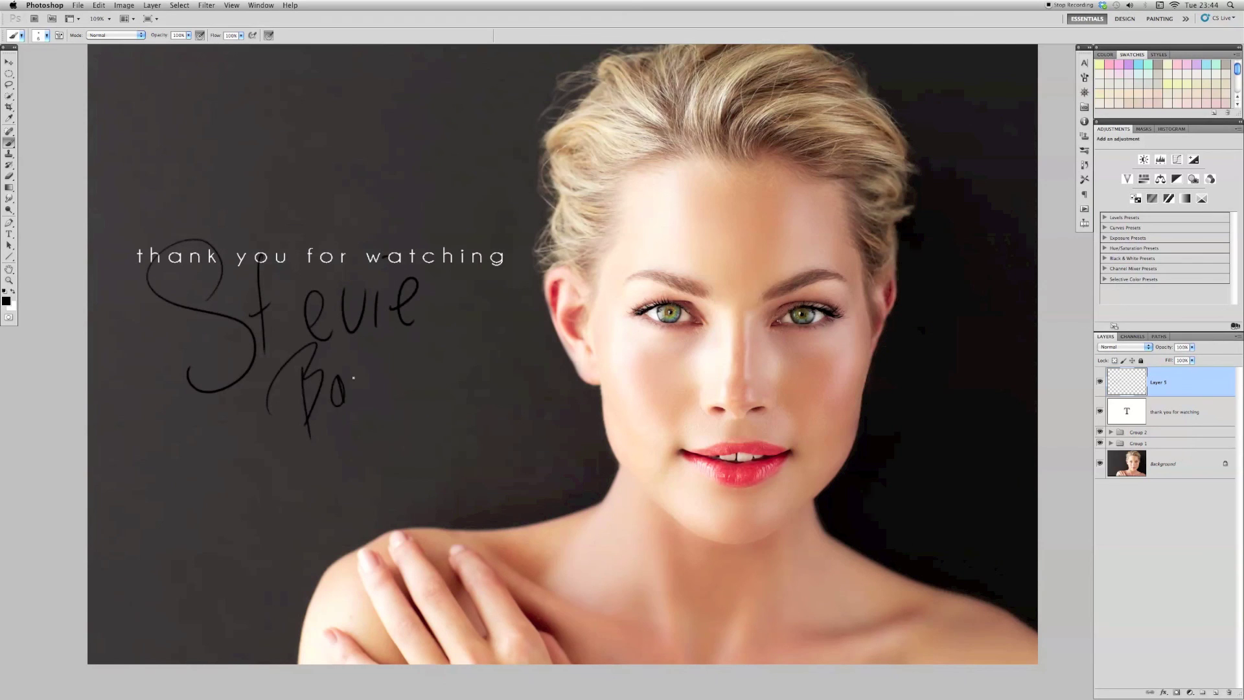